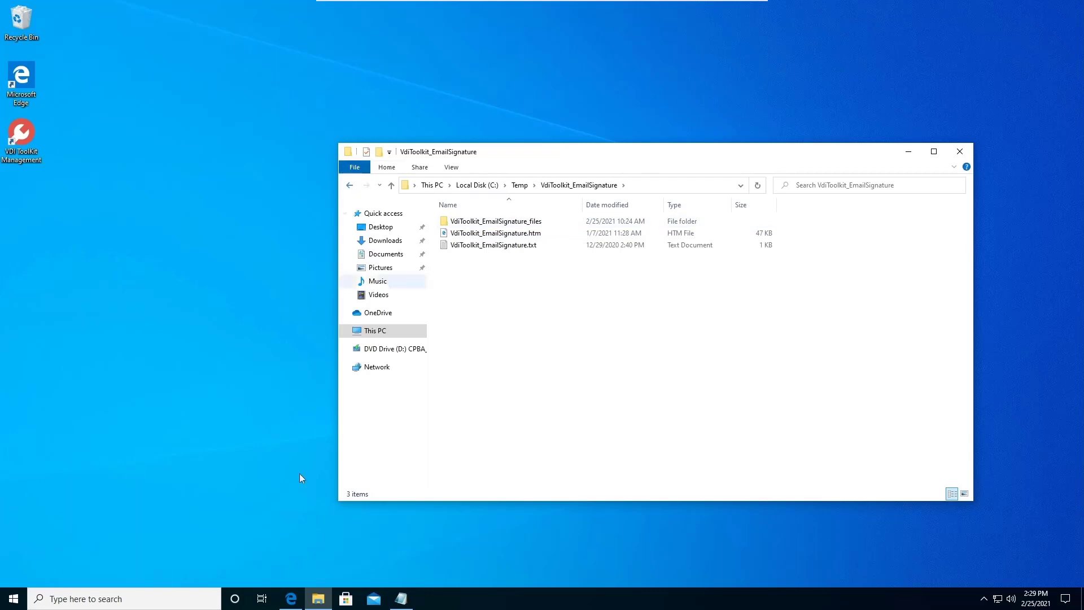
# Compare the MyEmailSignature and VdiToolkit_EmailSignature HTML templates in Microsoft Edge, then return to the file window.
pyautogui.click(300, 602)
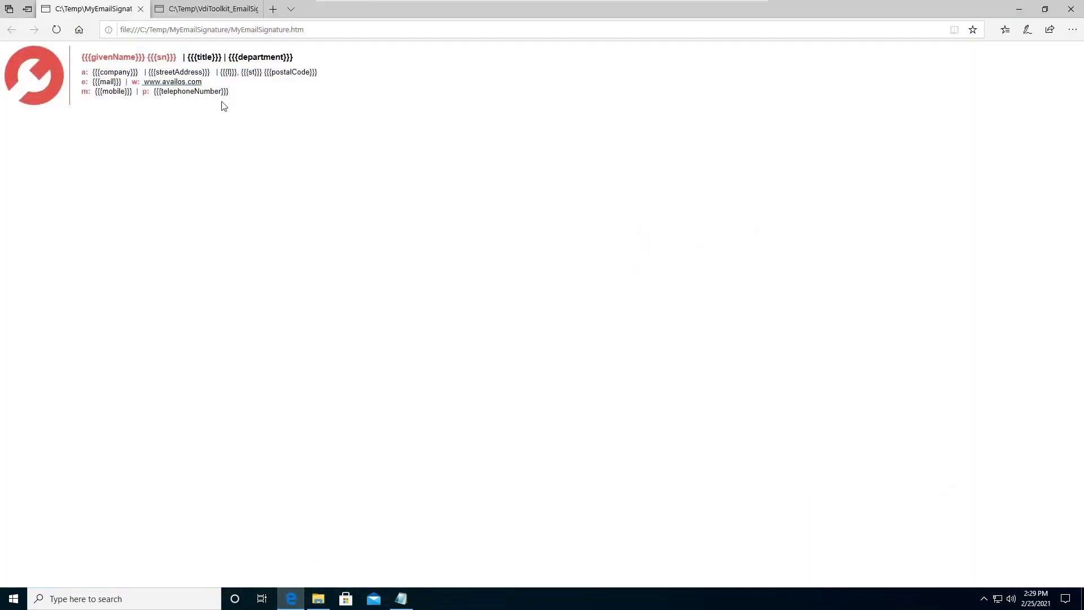
pyautogui.click(201, 9)
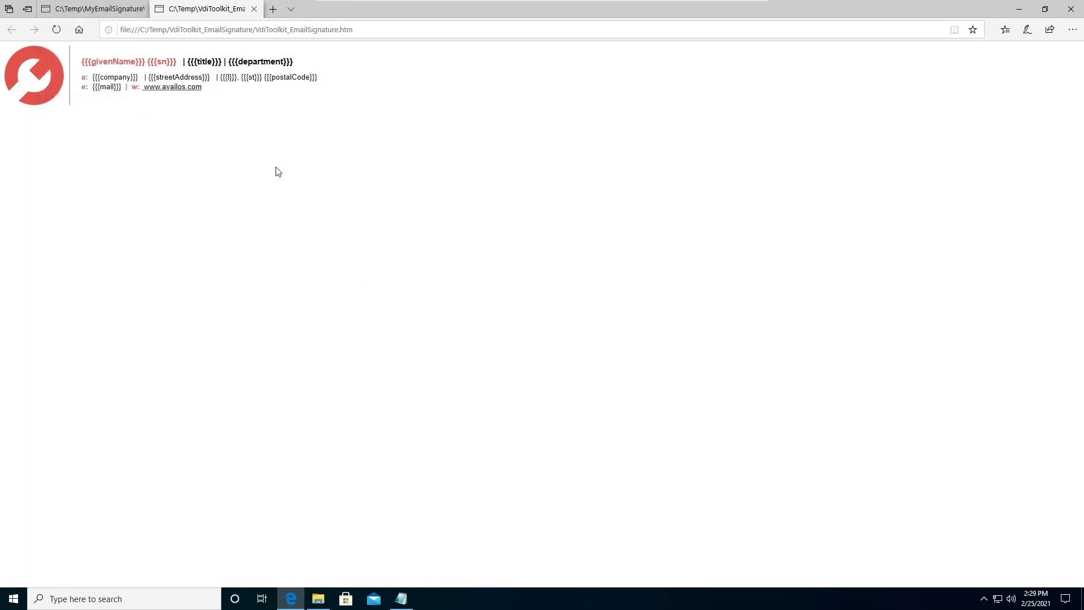
pyautogui.click(112, 13)
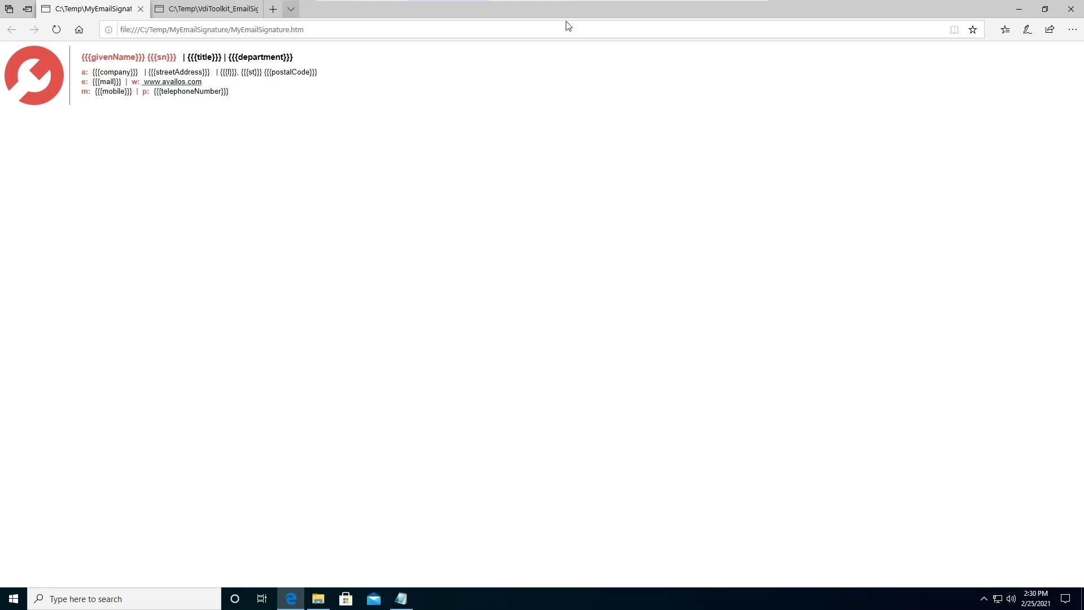
pyautogui.click(1020, 9)
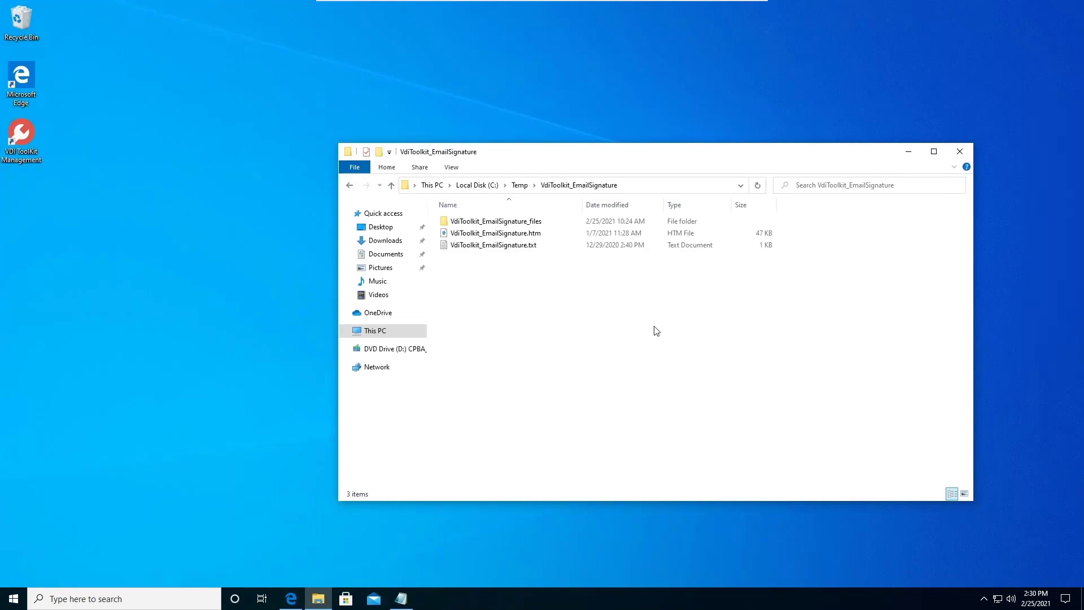
# Compress the files folder, .htm and .txt files in C:\Temp\VdiToolkit_EmailSignature into VdiToolkit_EmailSignature.zip.
pyautogui.click(350, 184)
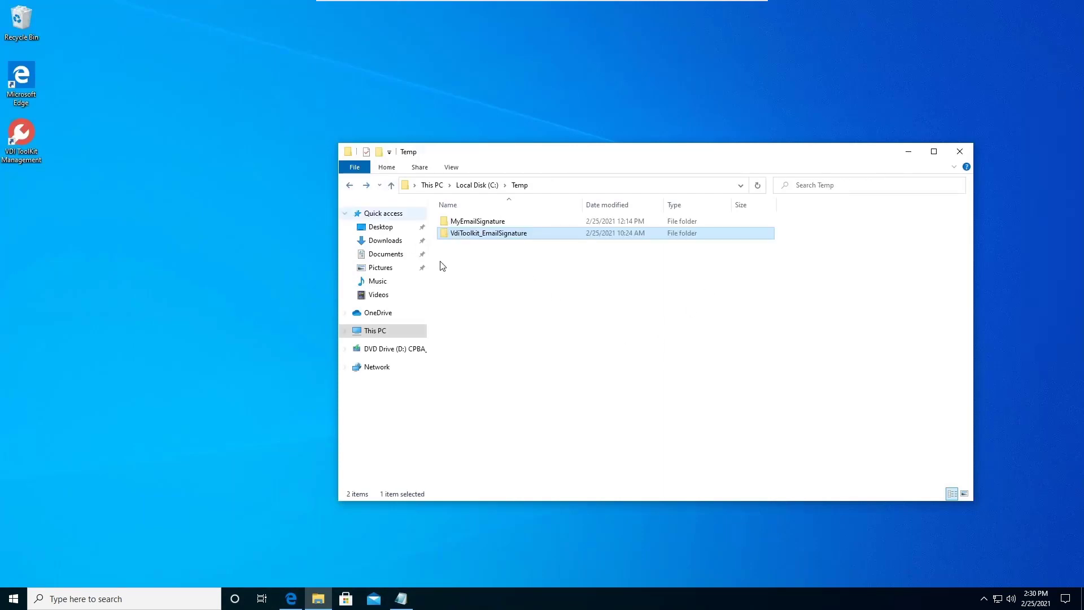
pyautogui.doubleClick(509, 235)
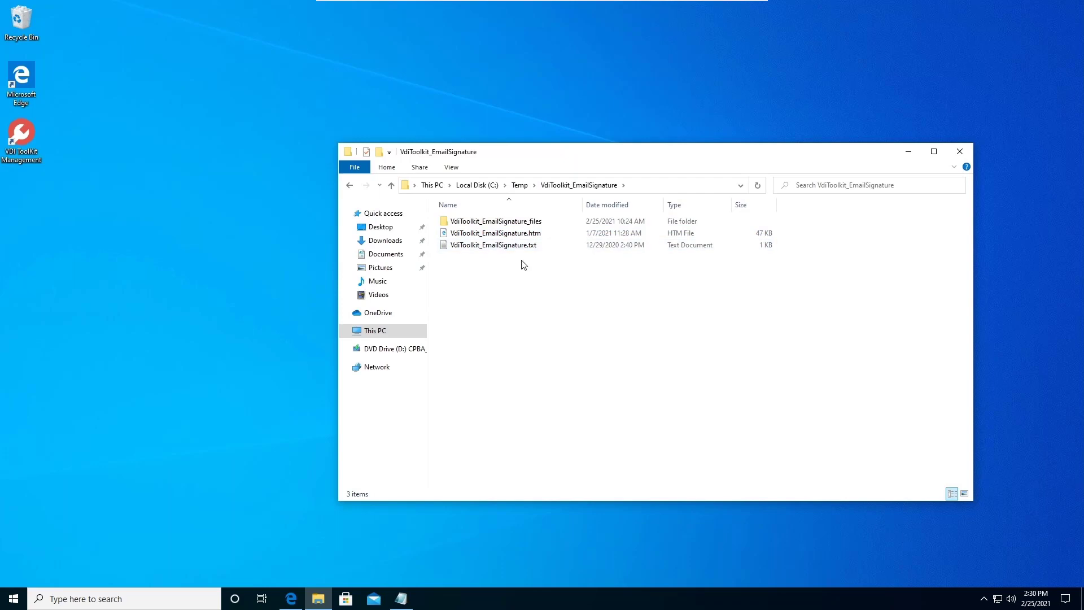
pyautogui.moveTo(530, 314); pyautogui.dragTo(507, 219)
pyautogui.rightClick(506, 245)
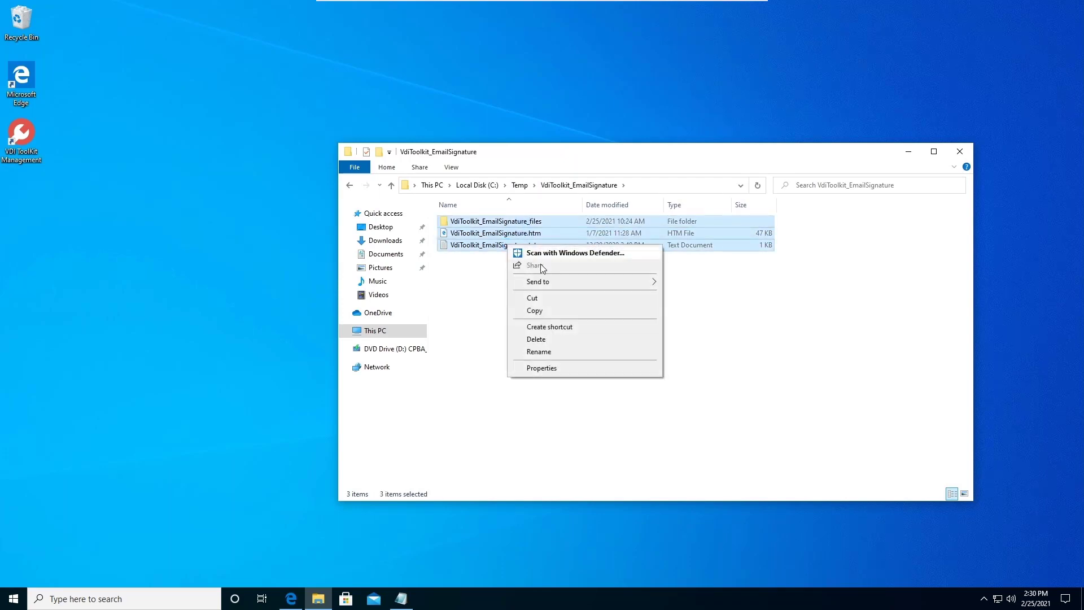
pyautogui.moveTo(551, 282)
pyautogui.click(683, 295)
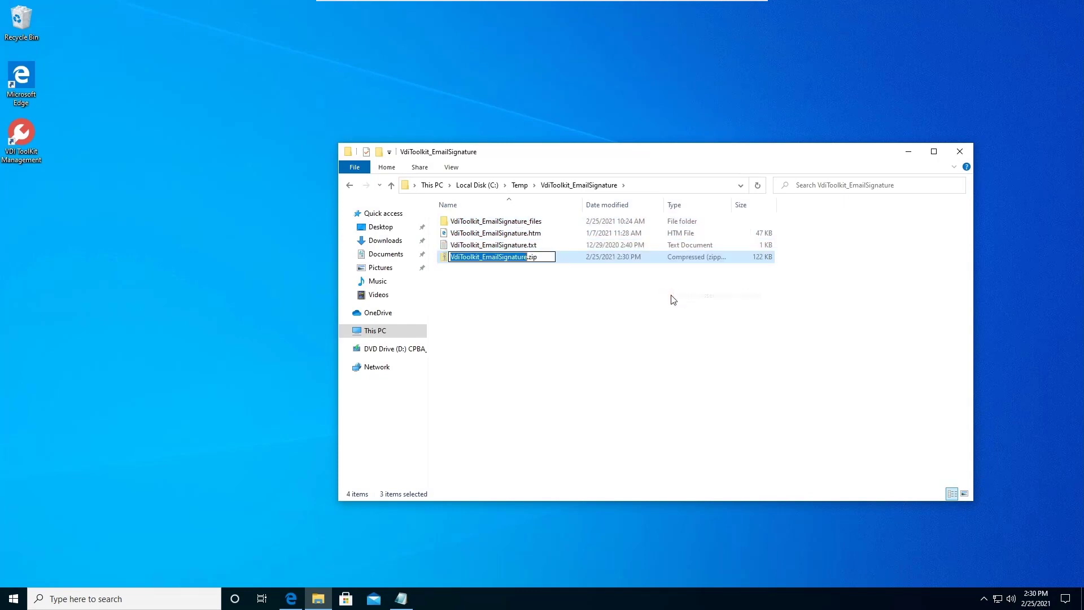
pyautogui.click(540, 288)
# Compress the files folder, .htm and .txt files in C:\Temp\MyEmailSignature into MyEmailSignature.zip.
pyautogui.click(356, 187)
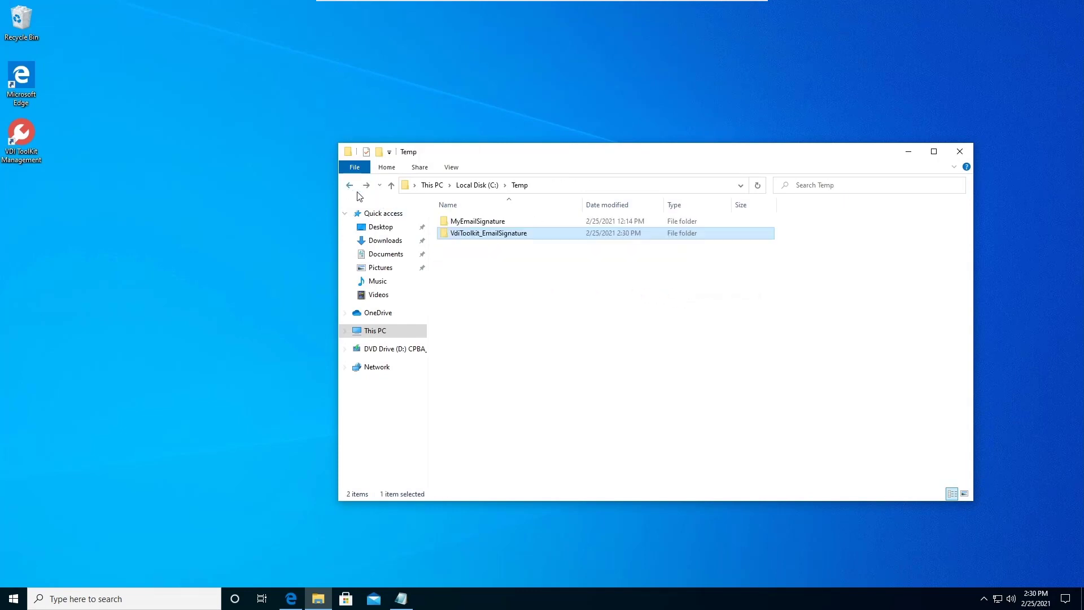
pyautogui.doubleClick(480, 221)
pyautogui.moveTo(526, 300); pyautogui.dragTo(483, 215)
pyautogui.rightClick(491, 249)
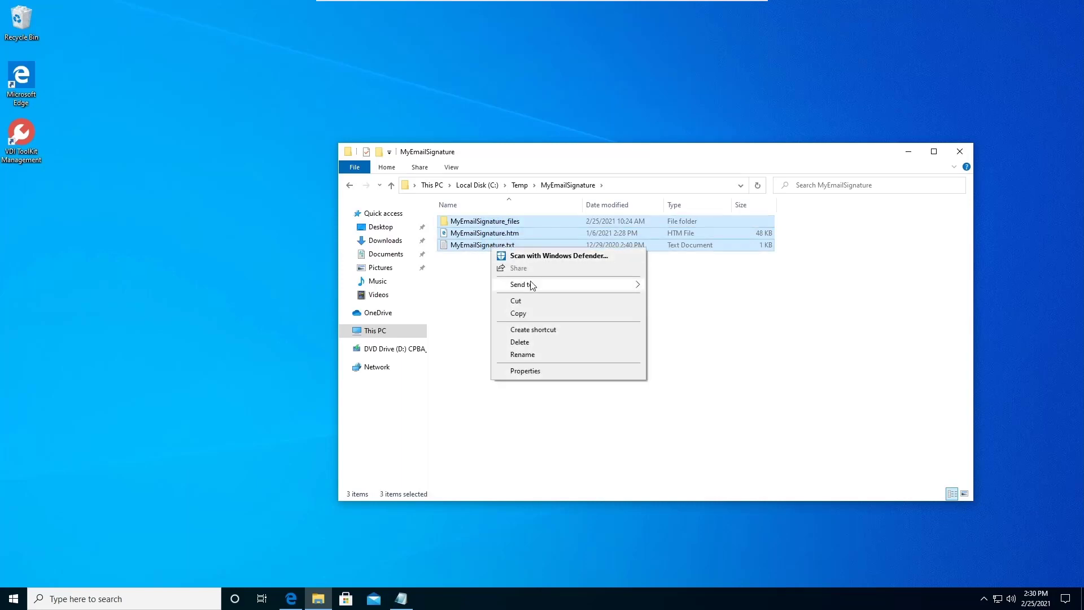
pyautogui.moveTo(534, 283)
pyautogui.click(666, 299)
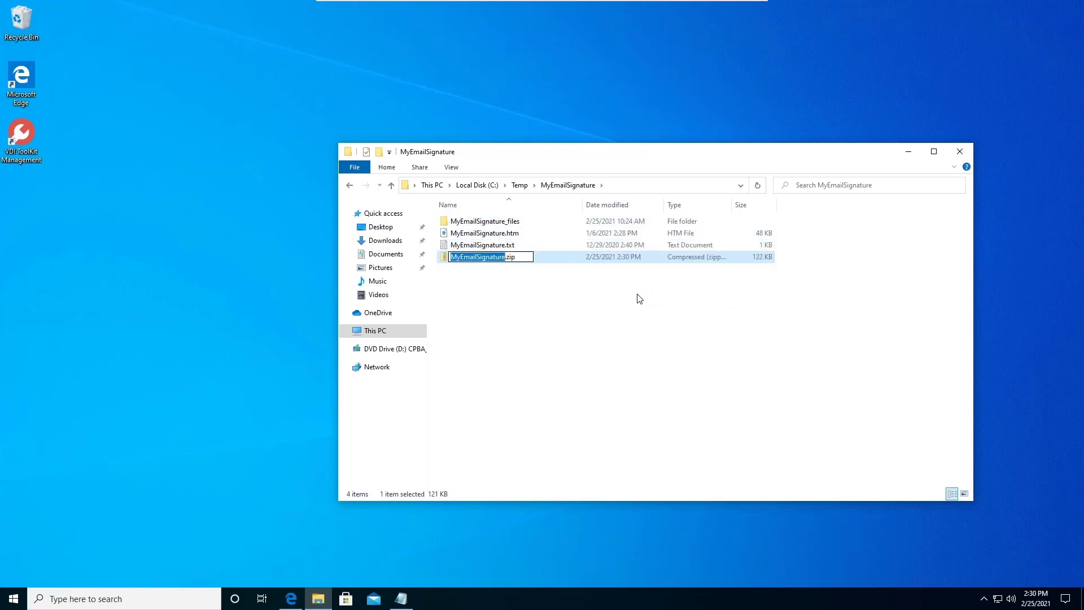
pyautogui.click(574, 322)
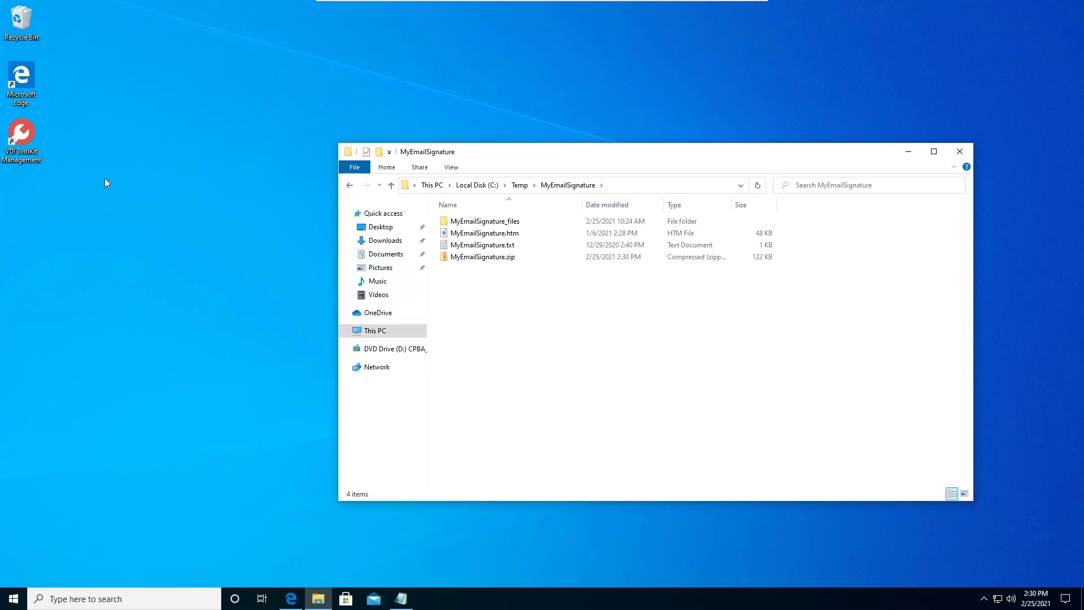
# Launch VDI ToolKit Management maximized and open the Email Signature session rules.
pyautogui.doubleClick(21, 136)
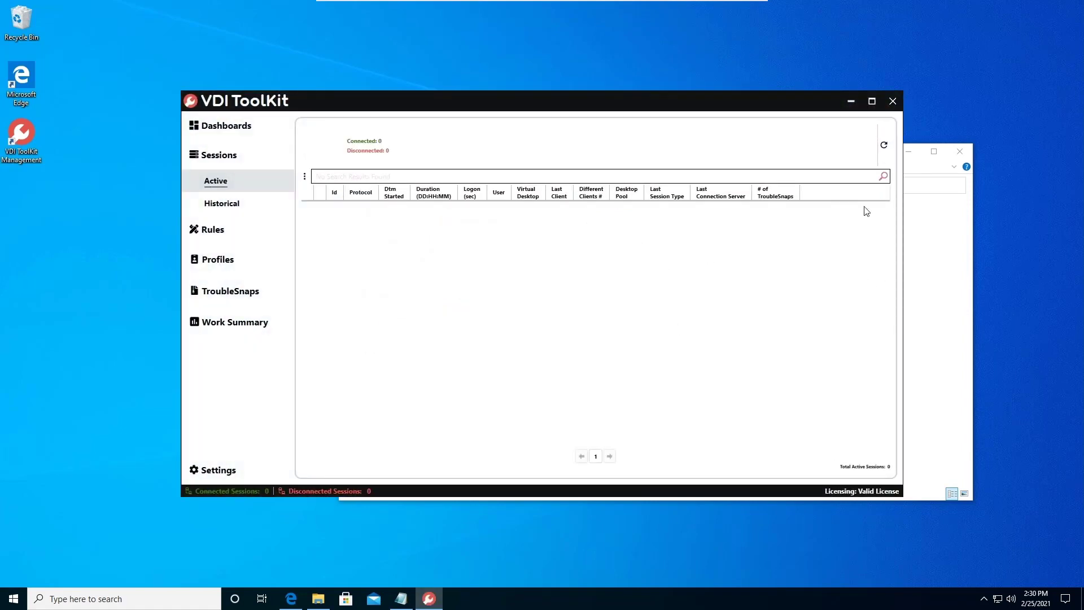
pyautogui.click(869, 108)
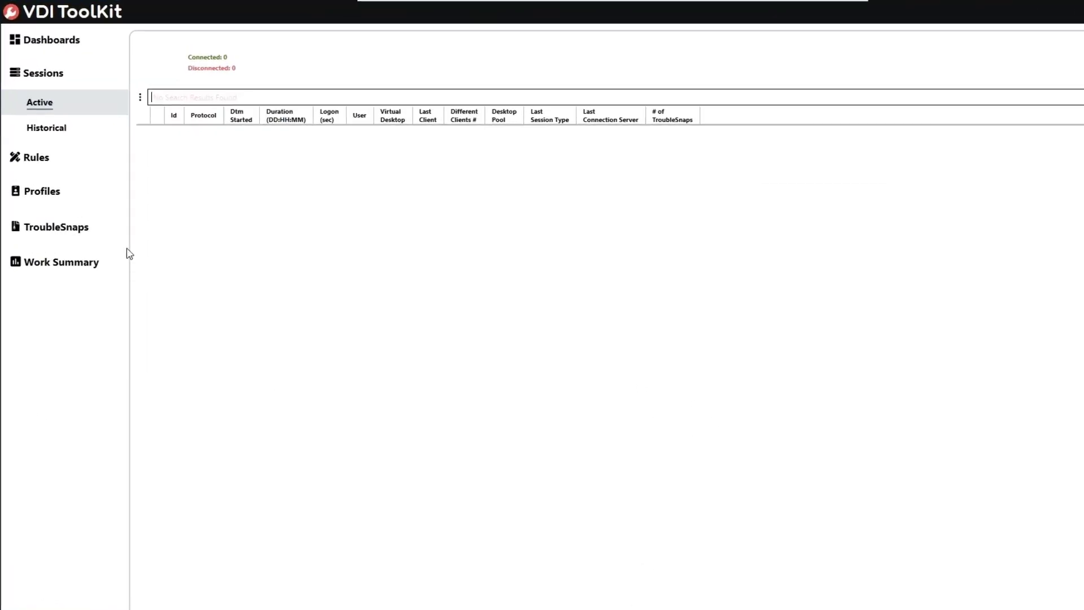
pyautogui.click(119, 184)
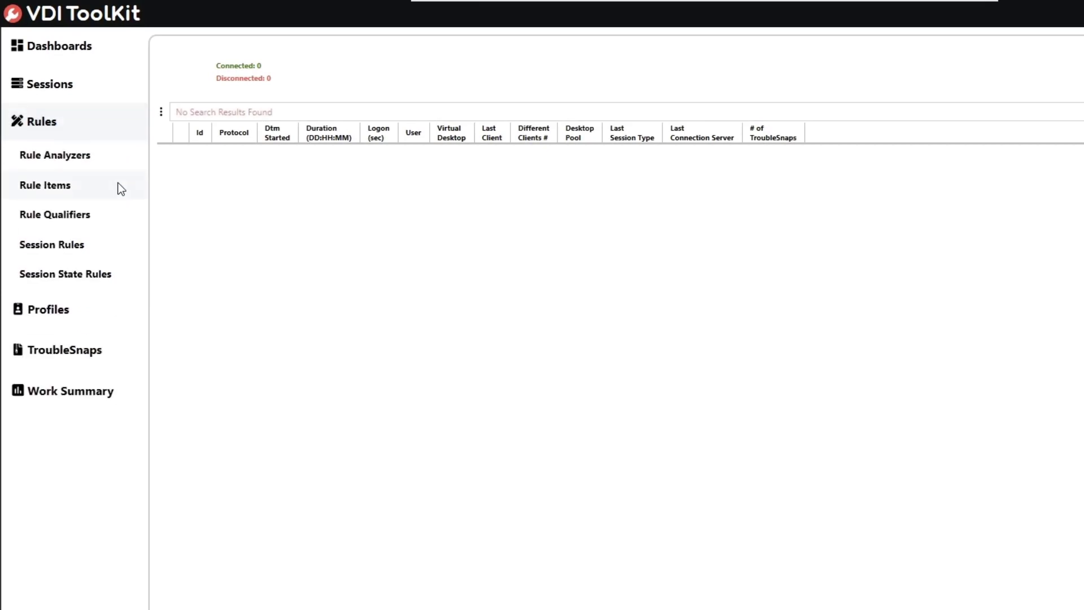
pyautogui.click(98, 236)
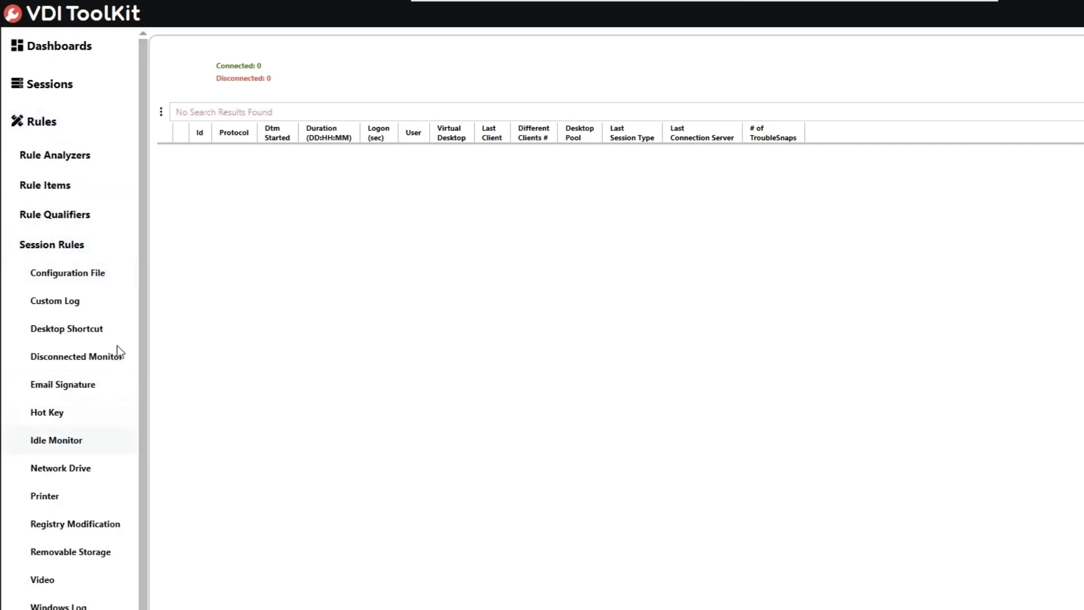
pyautogui.click(120, 388)
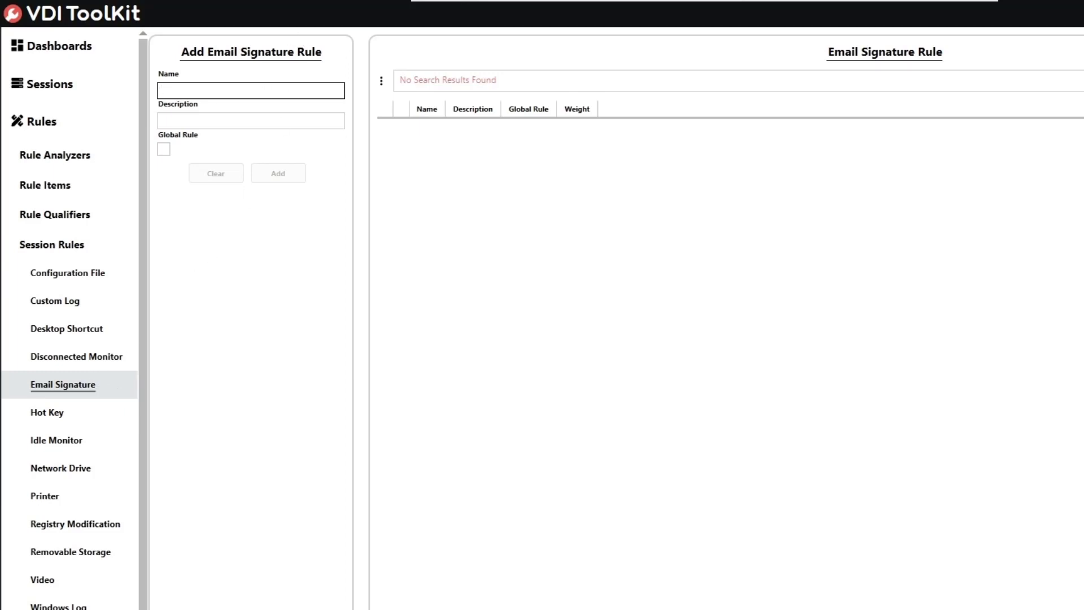
# Add a global email signature rule with "Default Email Signature" as both name and description.
pyautogui.write('Default Email Signature')
pyautogui.press('Tab')
pyautogui.write('Default Email ')
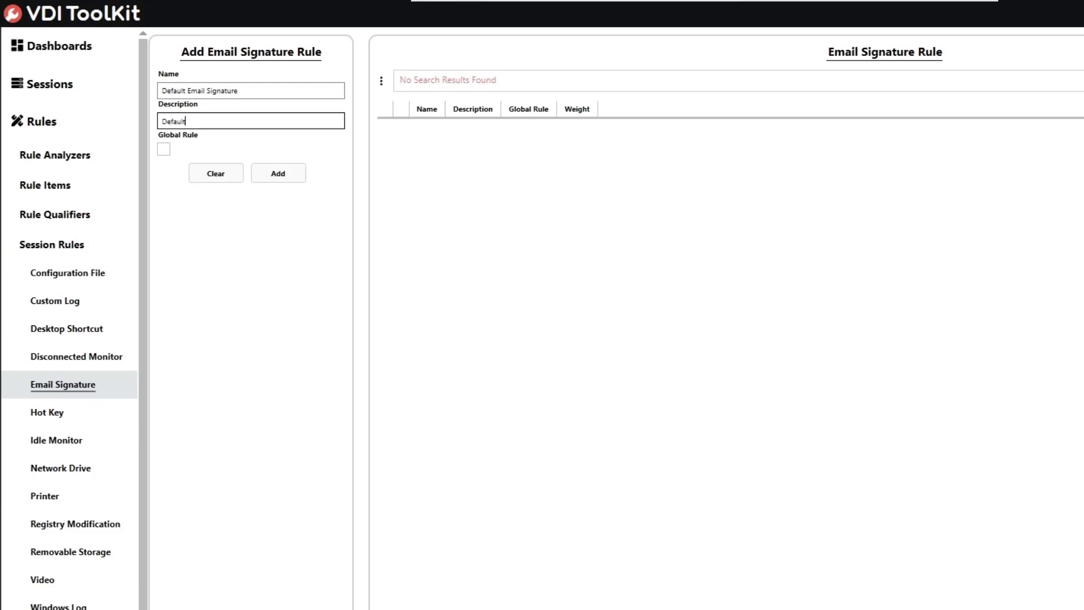
pyautogui.write('Signature')
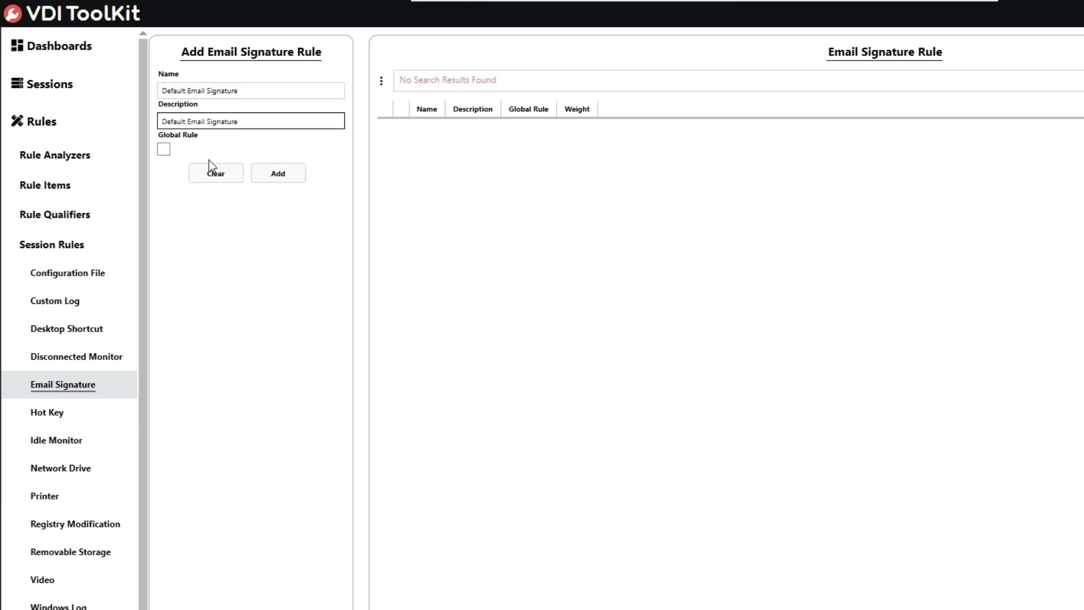
pyautogui.click(164, 149)
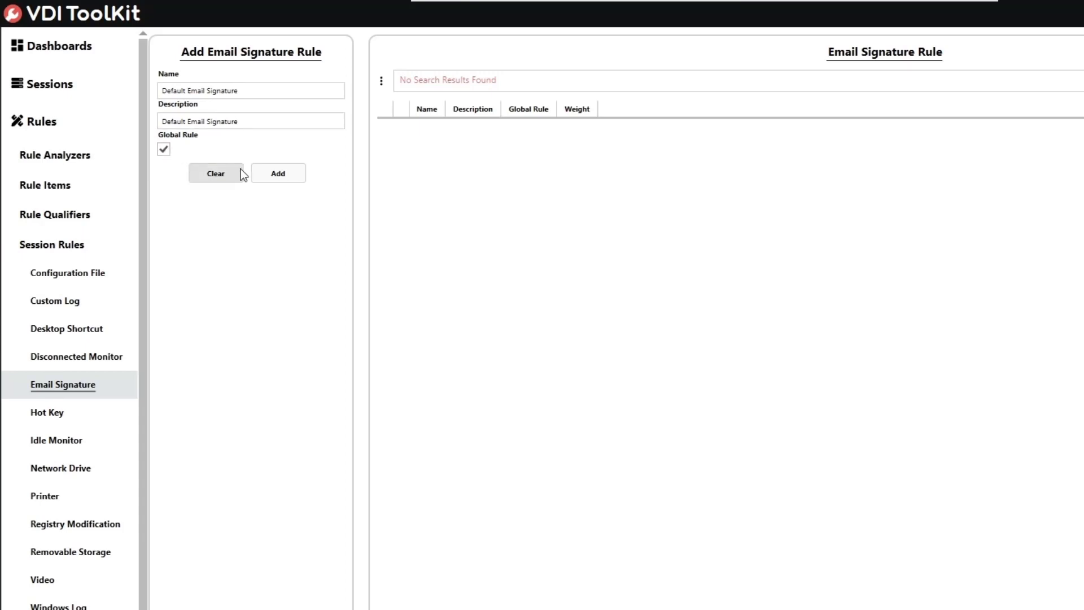
pyautogui.click(296, 174)
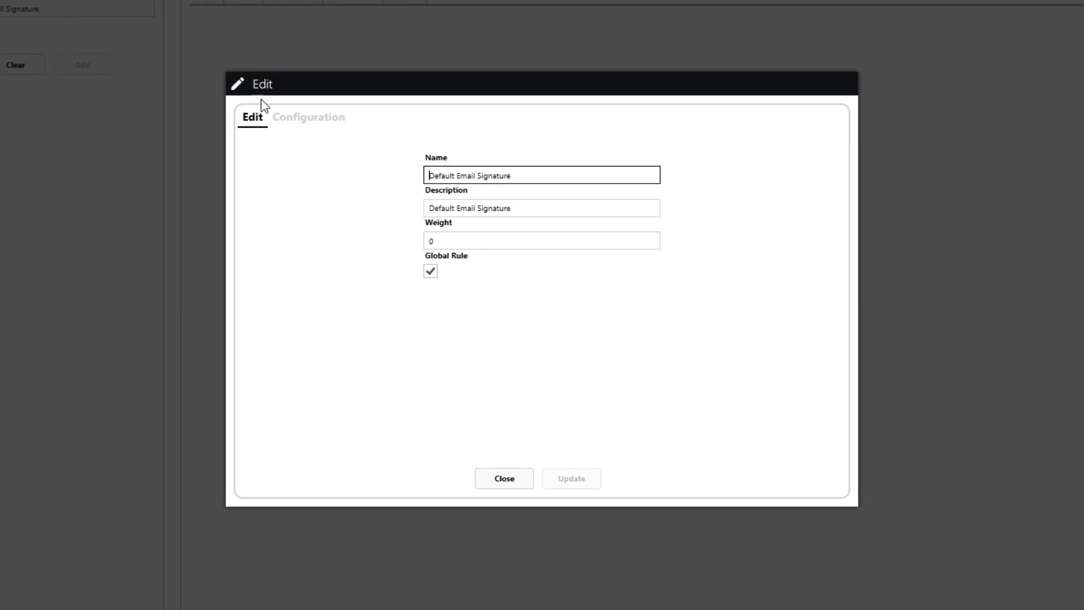
# In the rule's configuration, enable its use for both new and reply signatures.
pyautogui.click(303, 117)
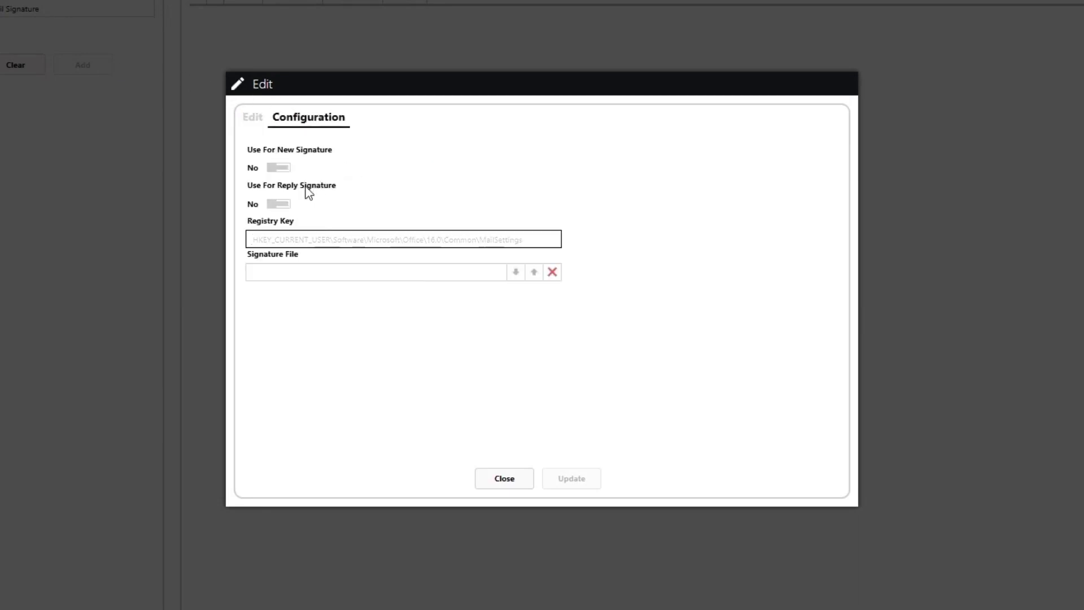
pyautogui.click(282, 168)
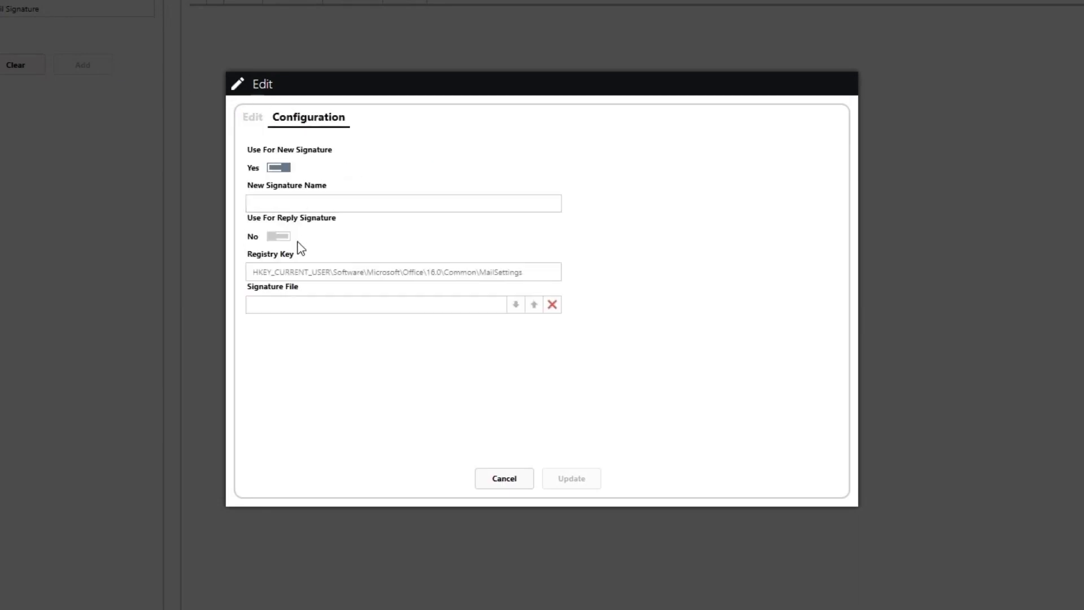
pyautogui.click(281, 236)
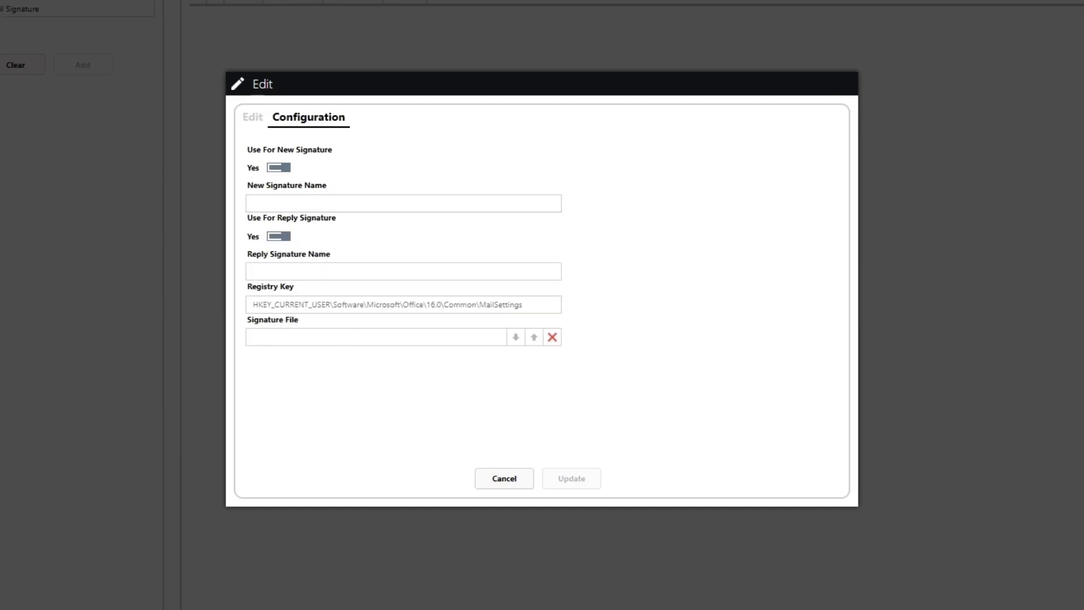
# Copy the base name of VdiToolkit_EmailSignature.zip from the C:\Temp\VdiToolkit_EmailSignature folder.
pyautogui.click(388, 609)
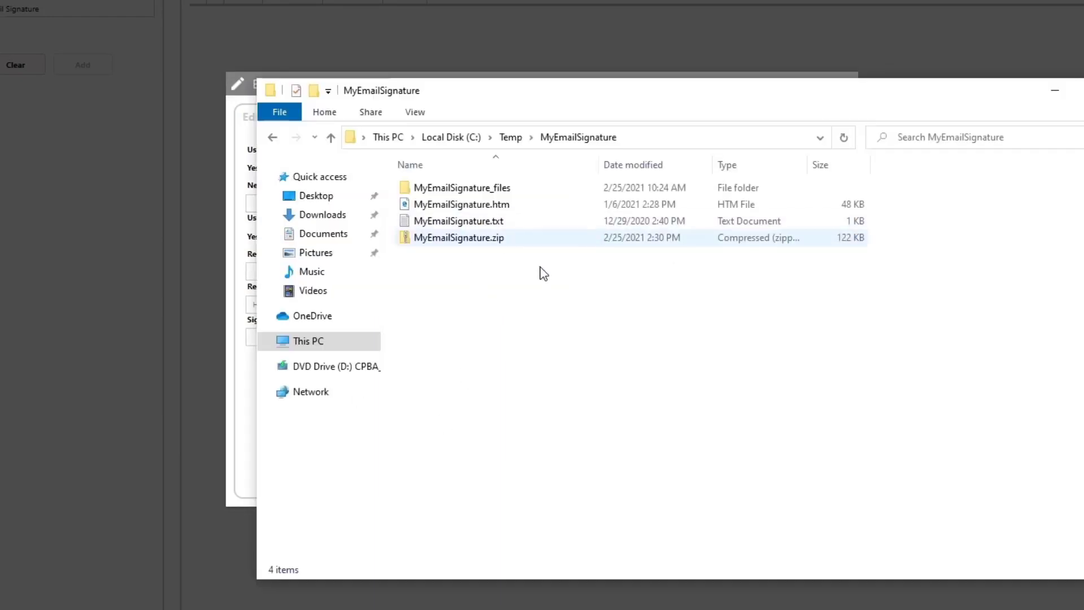
pyautogui.click(472, 241)
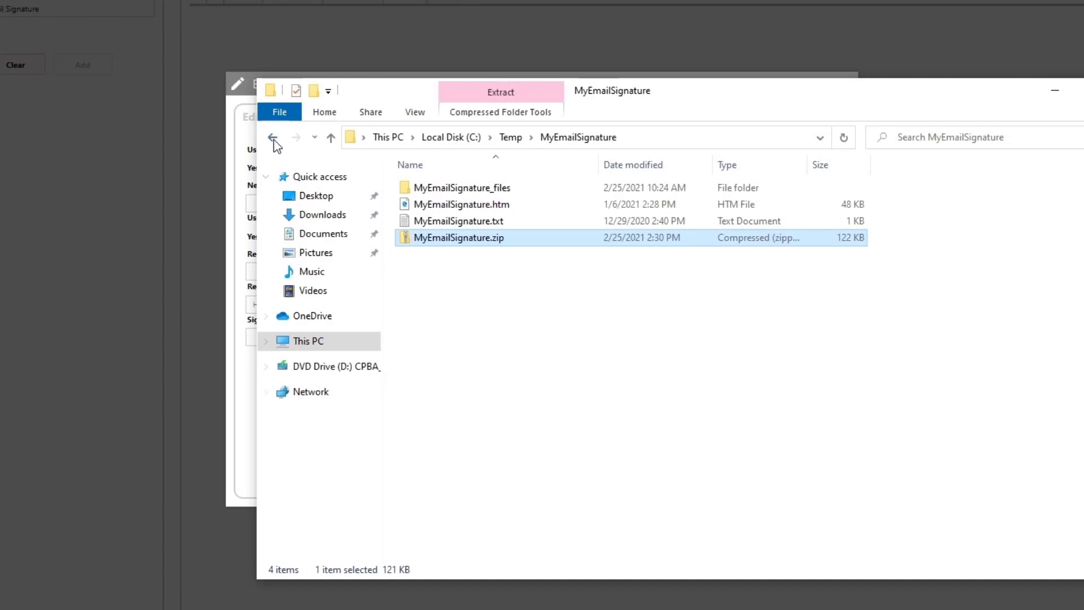
pyautogui.click(272, 137)
pyautogui.click(447, 208)
pyautogui.doubleClick(450, 209)
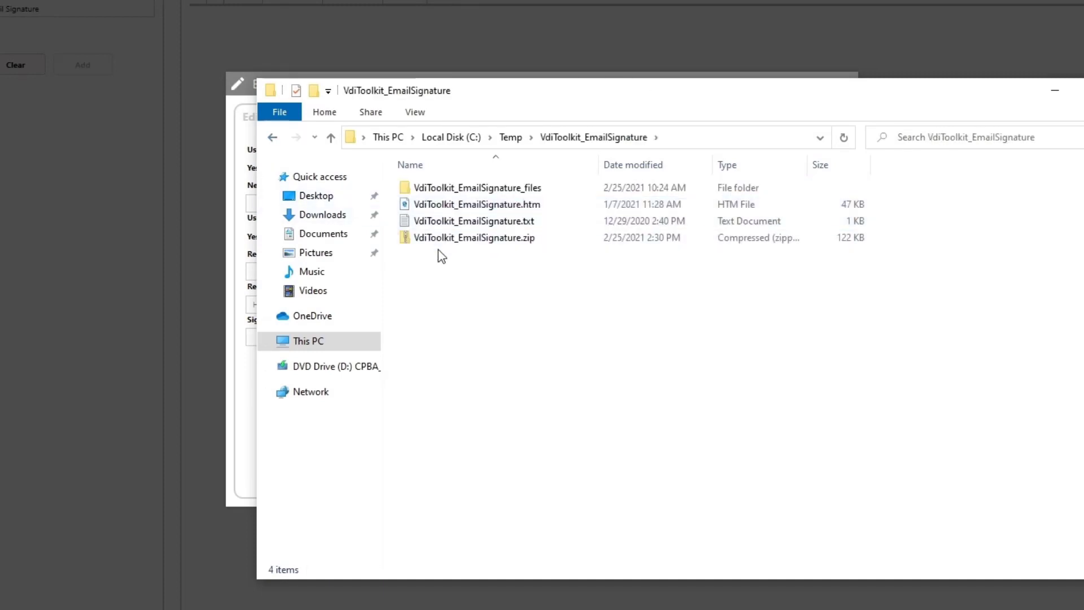
pyautogui.click(443, 237)
pyautogui.click(451, 244)
pyautogui.hotkey('ctrl', 'c')
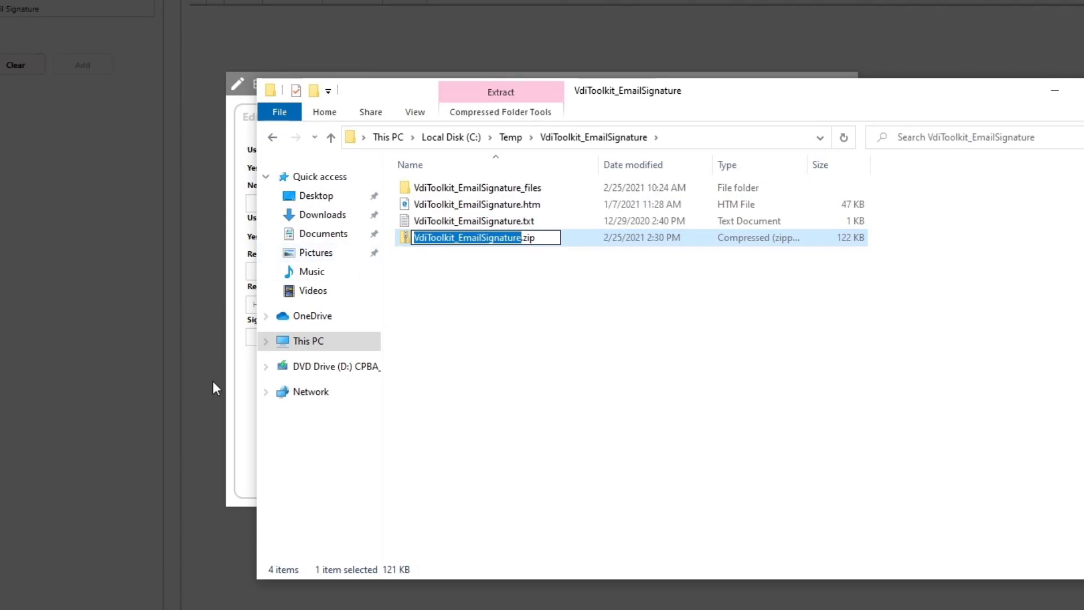
# Set both the new and reply signature names to VdiToolkit_EmailSignature in the rule configuration.
pyautogui.click(238, 402)
pyautogui.click(341, 207)
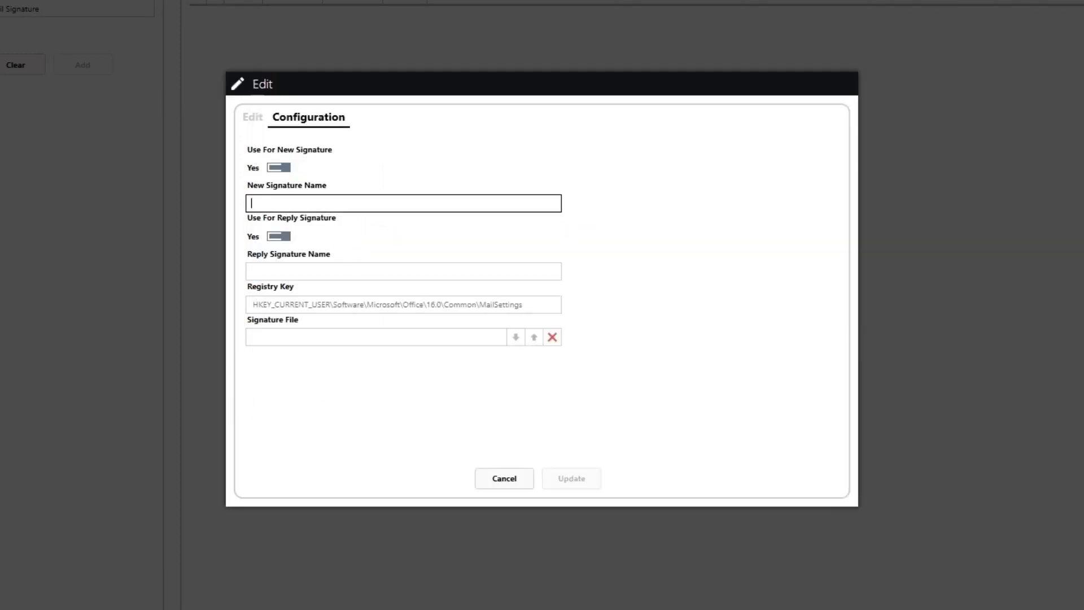
pyautogui.hotkey('ctrl', 'v')
pyautogui.click(326, 273)
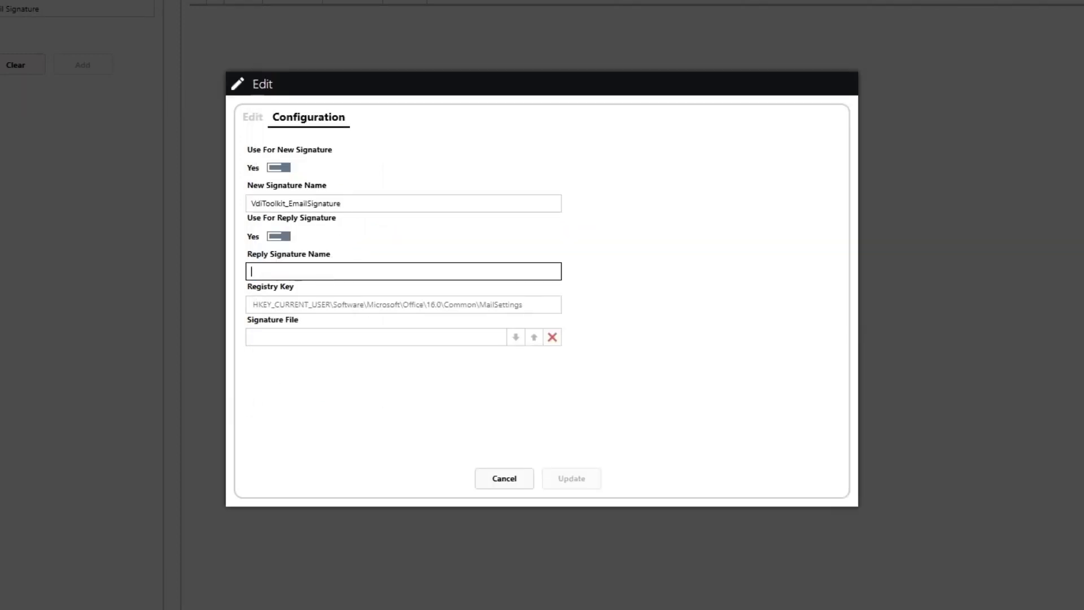
pyautogui.hotkey('ctrl', 'v')
# Set the rule's registry key to HKEY_CURRENT_USER\Software\Microsoft\Office\16.0\Common\MailSettings.
pyautogui.click(353, 304)
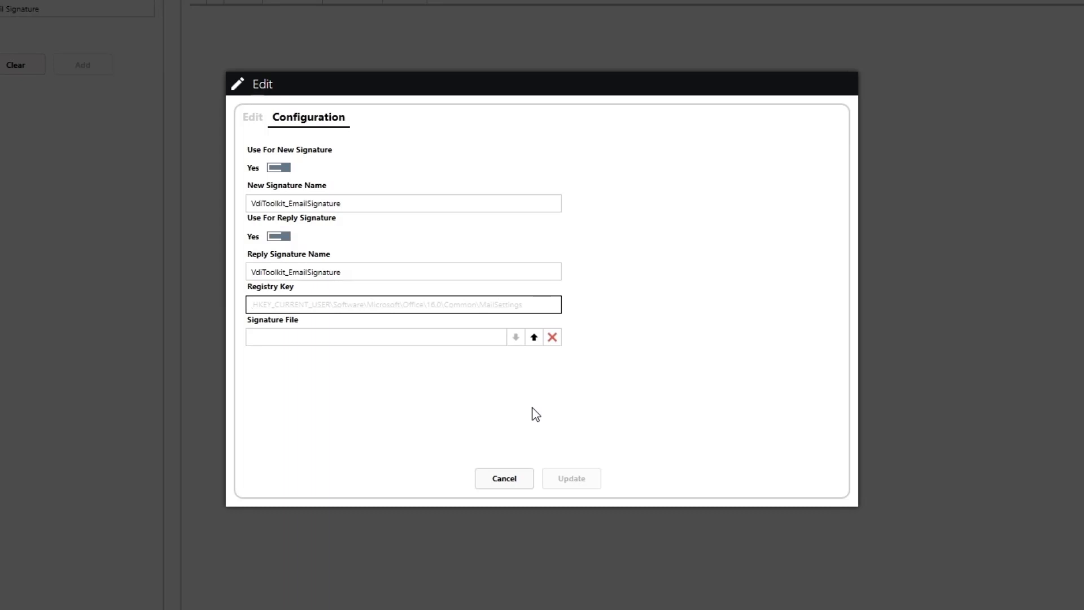
pyautogui.write('HKEY')
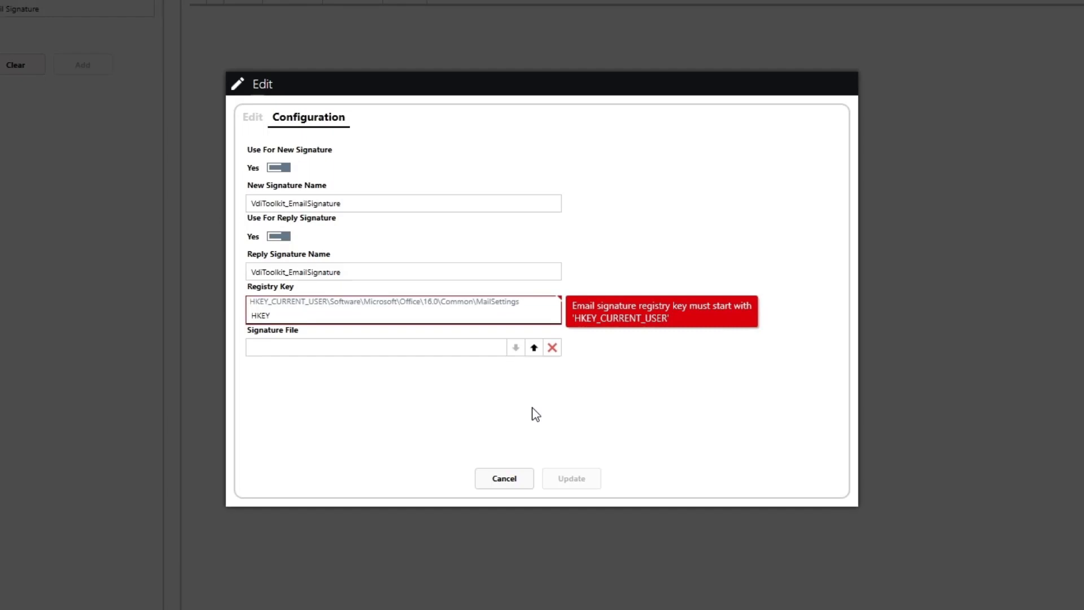
pyautogui.write('_CURRENT_USER\\Sof')
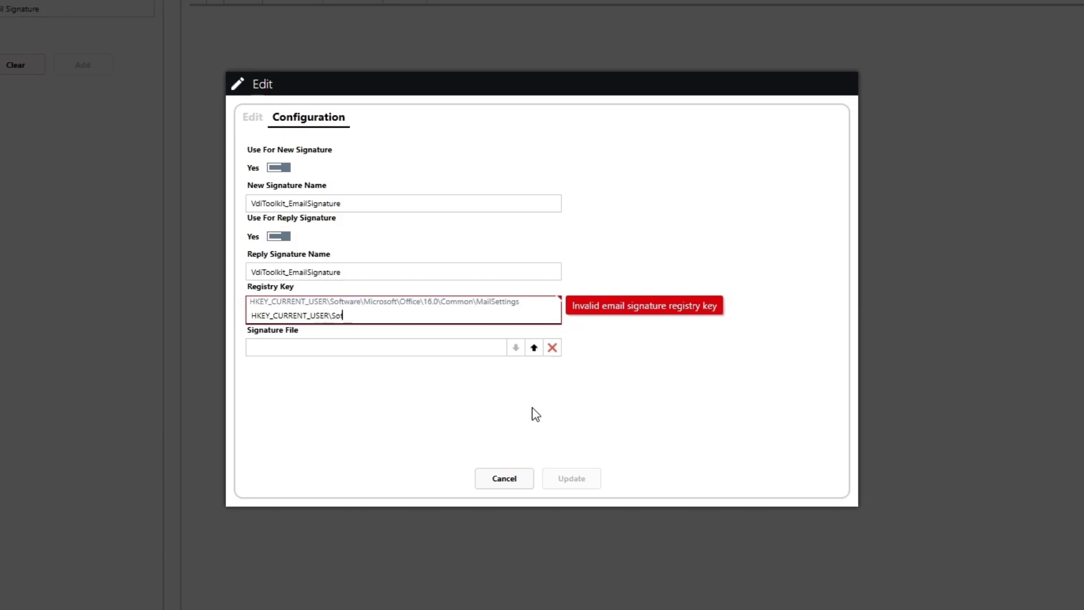
pyautogui.write('tware\\Microsoft\\Office\\16.0\\')
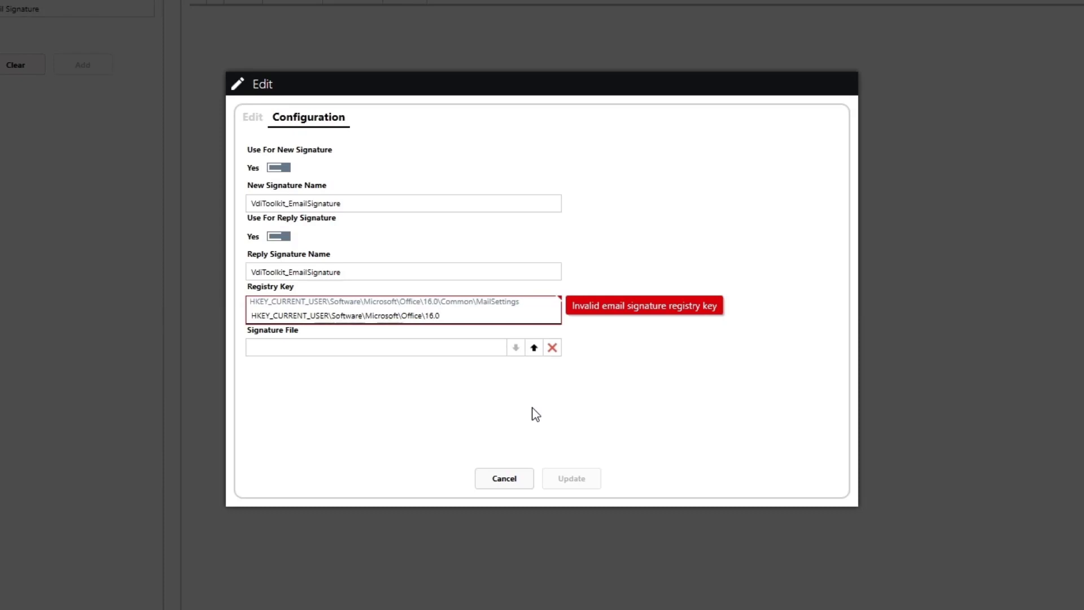
pyautogui.write('Common\\MailSettings')
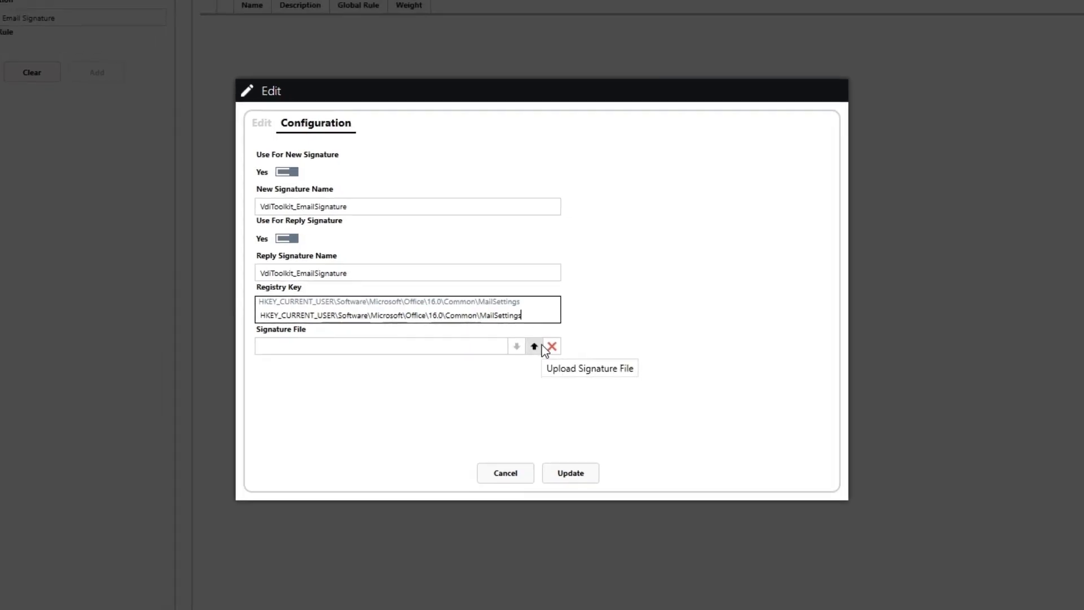
# Upload VdiToolkit_EmailSignature.zip from C:\Temp\VdiToolkit_EmailSignature as the rule's signature file, and save the rule so it lists among the email signature rules.
pyautogui.click(541, 346)
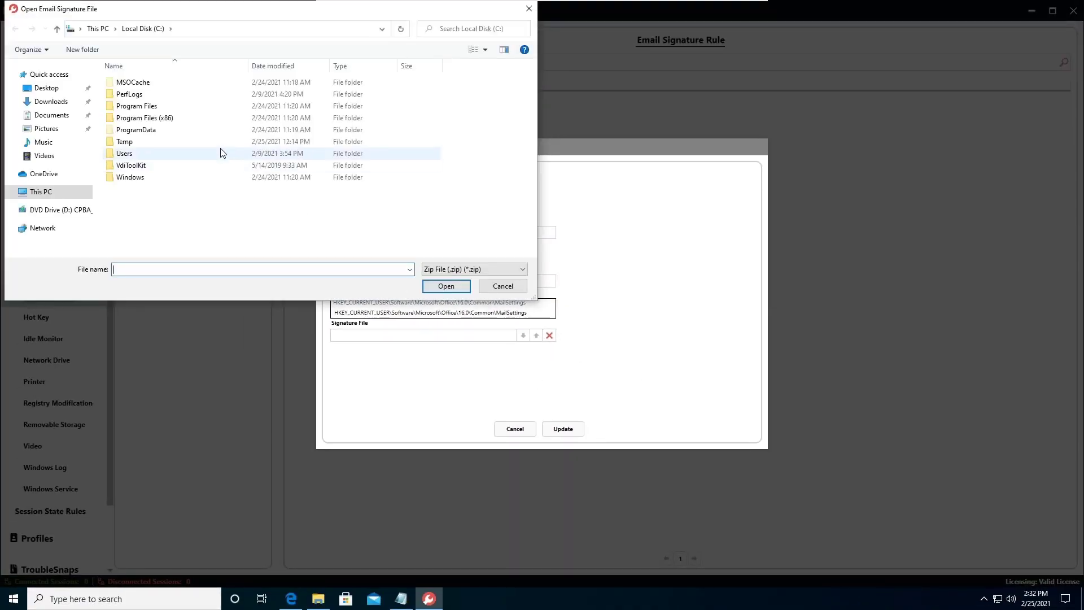
pyautogui.doubleClick(155, 143)
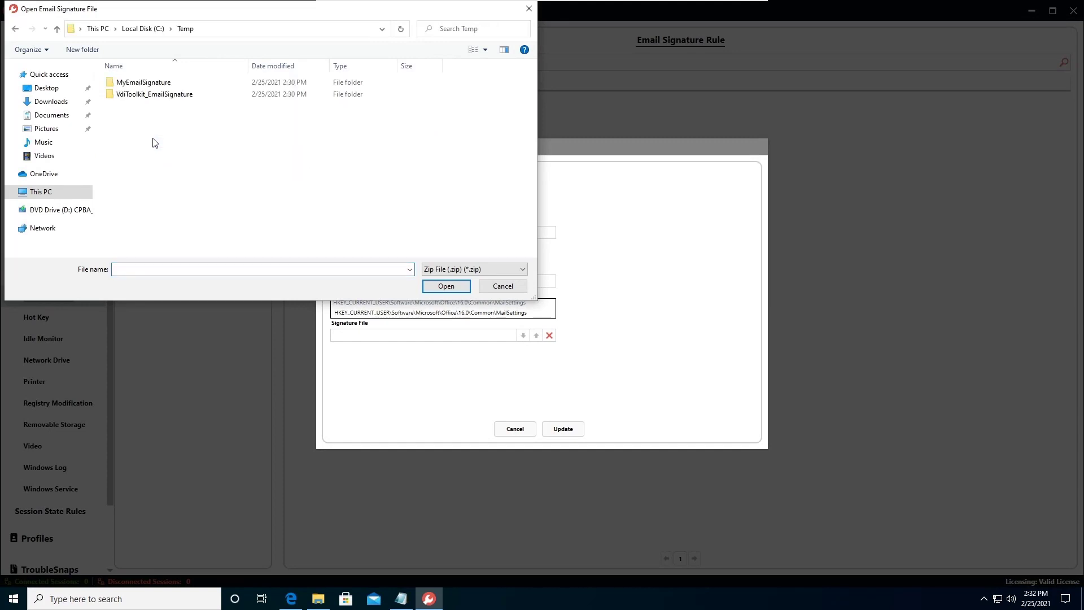
pyautogui.doubleClick(175, 96)
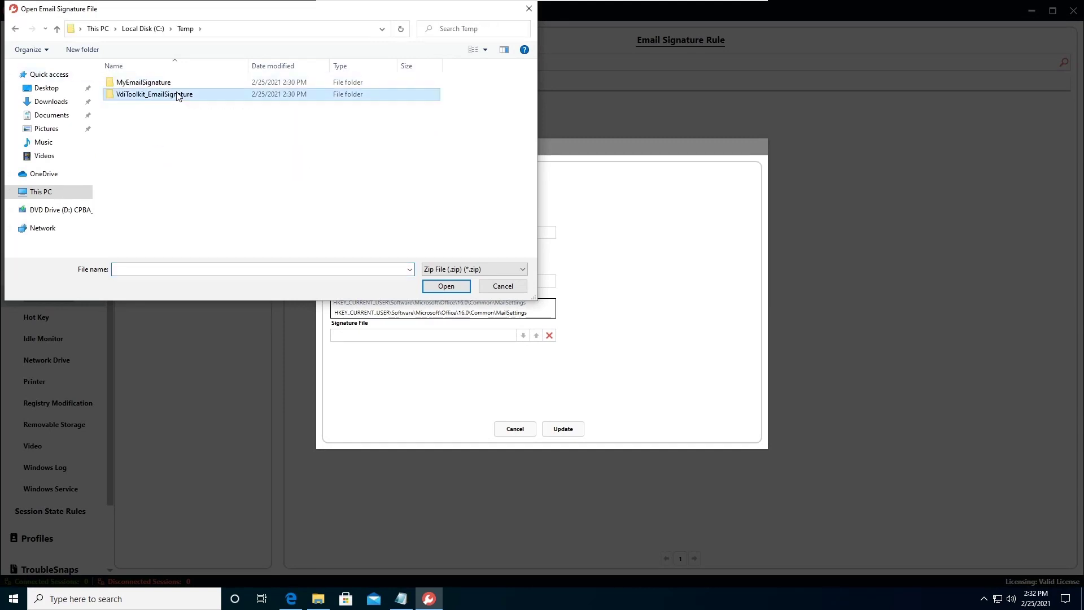
pyautogui.click(176, 96)
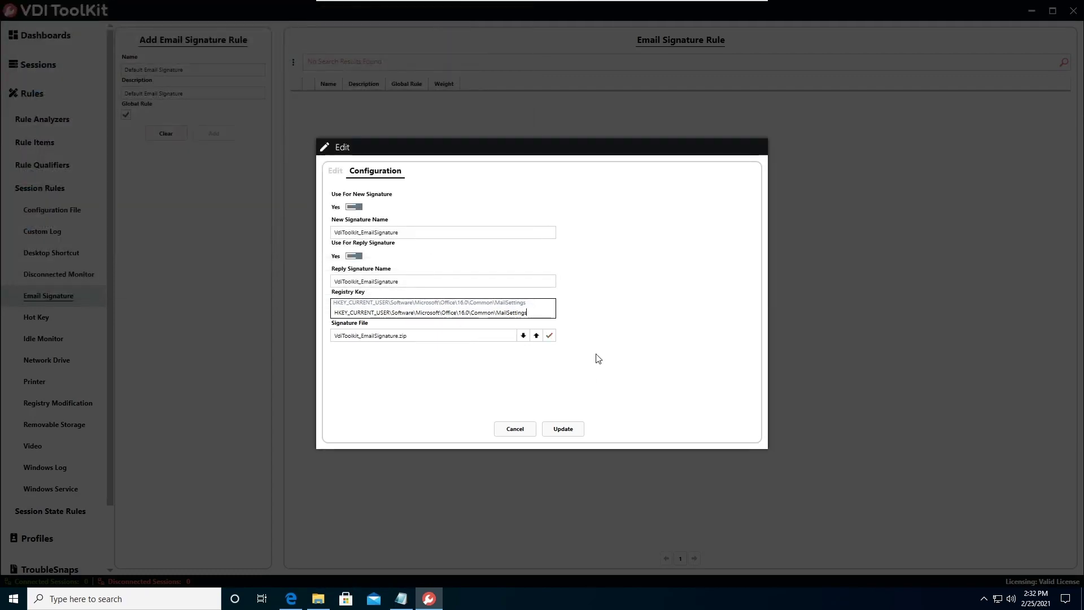
pyautogui.click(555, 430)
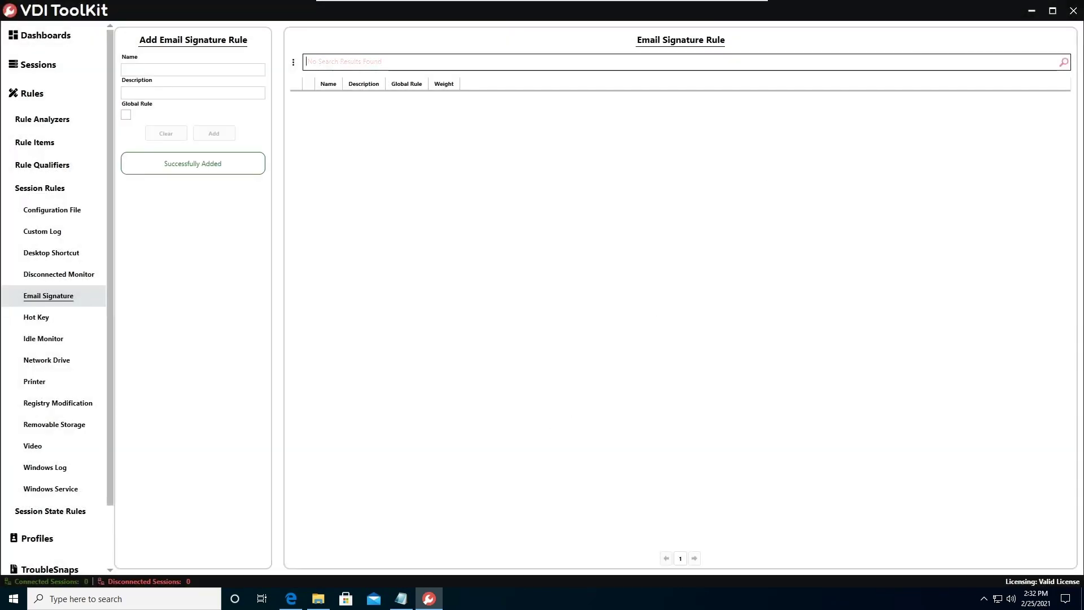
pyautogui.click(1064, 62)
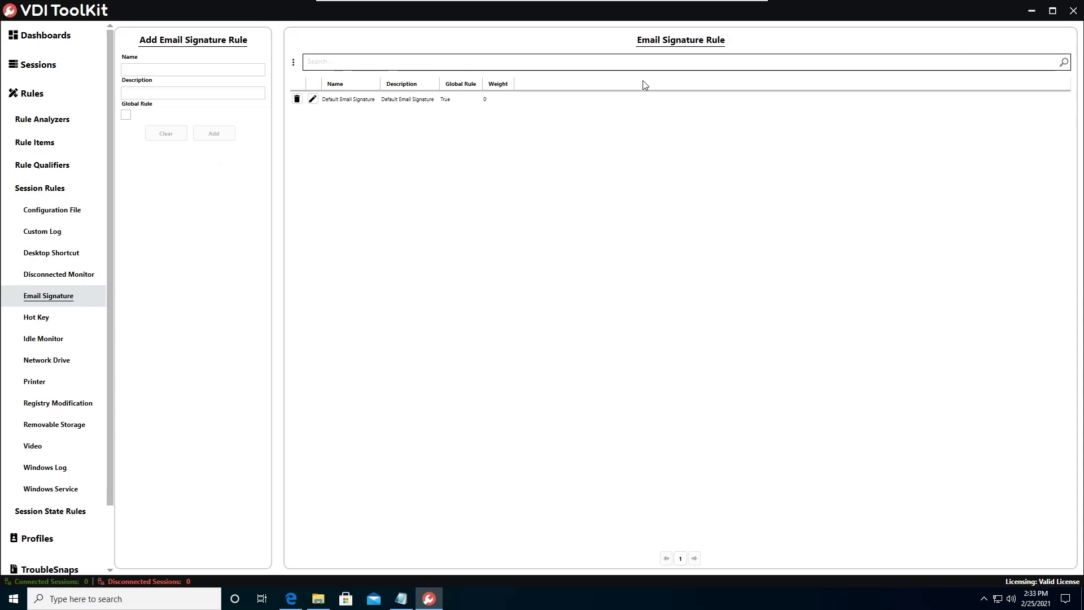
# Minimize the remote session and open a new VMware Horizon Client window on the local computer.
pyautogui.click(714, 7)
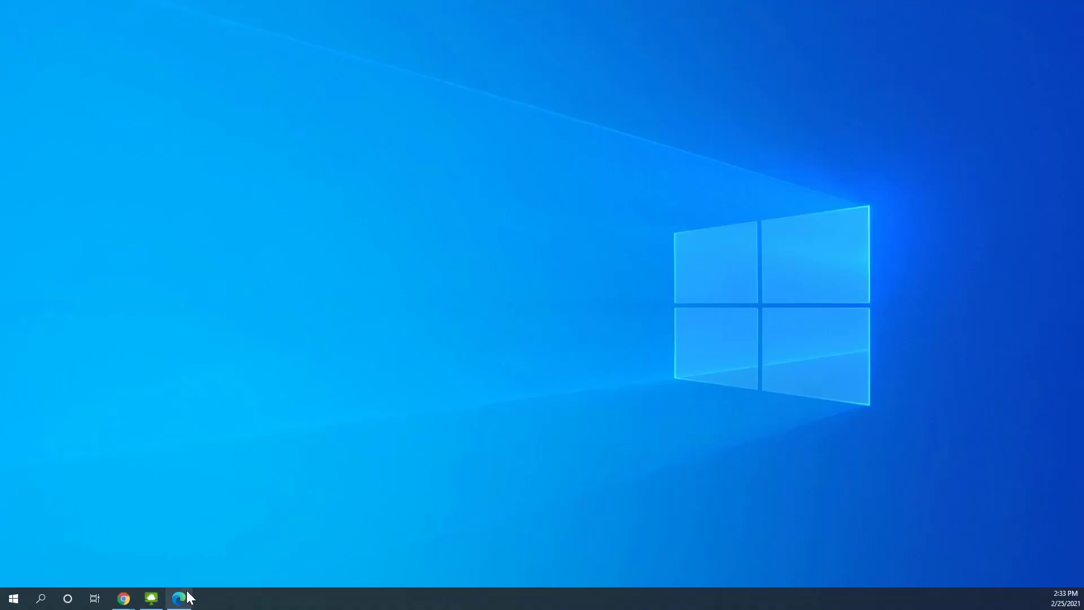
pyautogui.rightClick(151, 598)
pyautogui.click(168, 552)
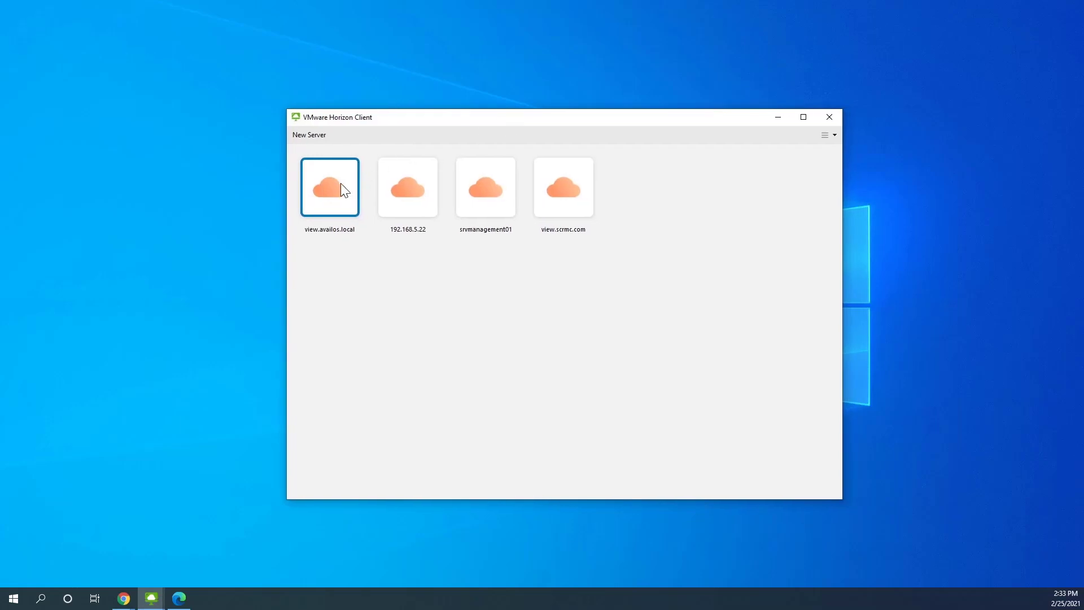
# Log in to the view.availos.local server with the account password and launch the Win1064 desktop.
pyautogui.doubleClick(341, 183)
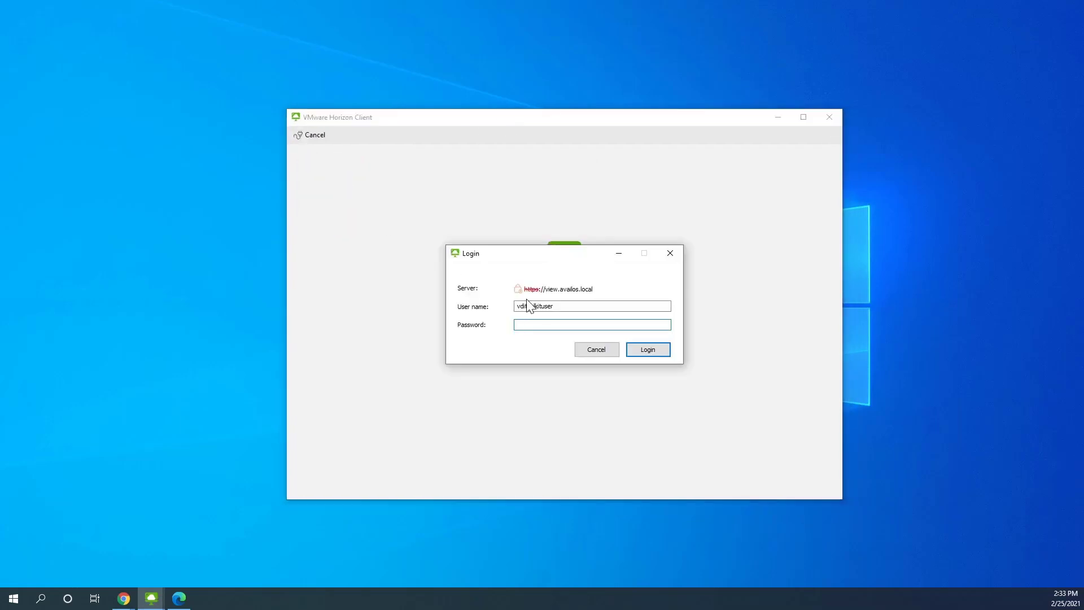
pyautogui.write('••••••')
pyautogui.press('Return')
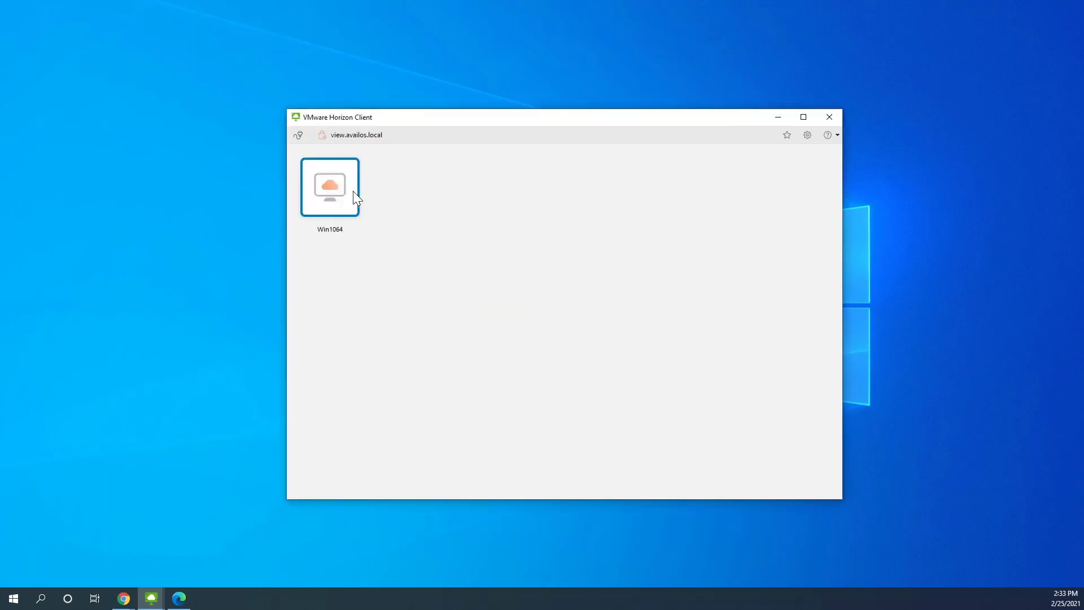
pyautogui.doubleClick(334, 185)
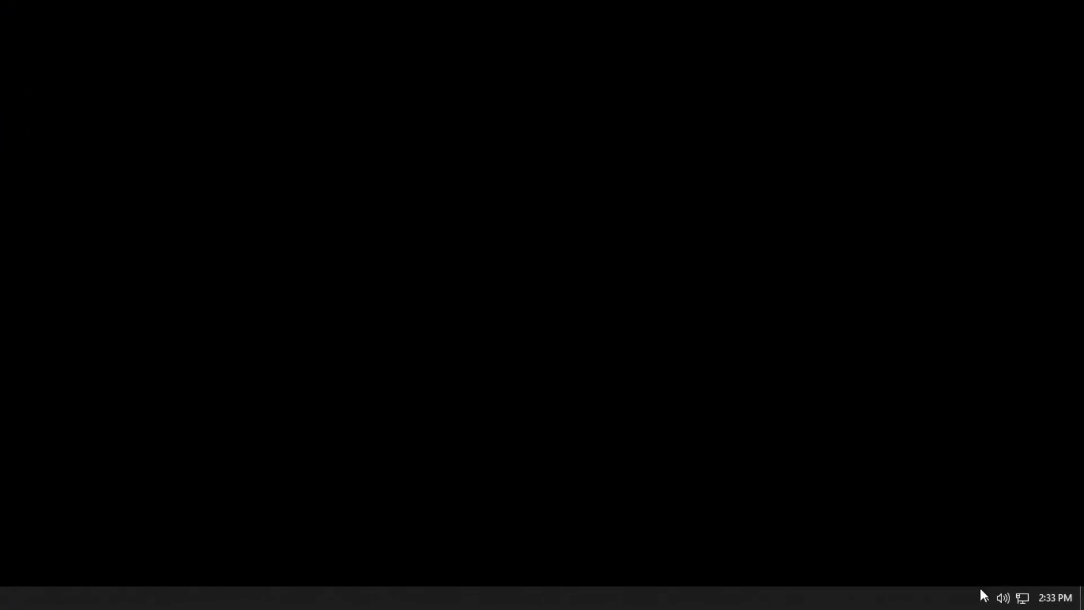
# Open the VDI ToolKit session window inside the Win1064 virtual desktop.
pyautogui.click(984, 598)
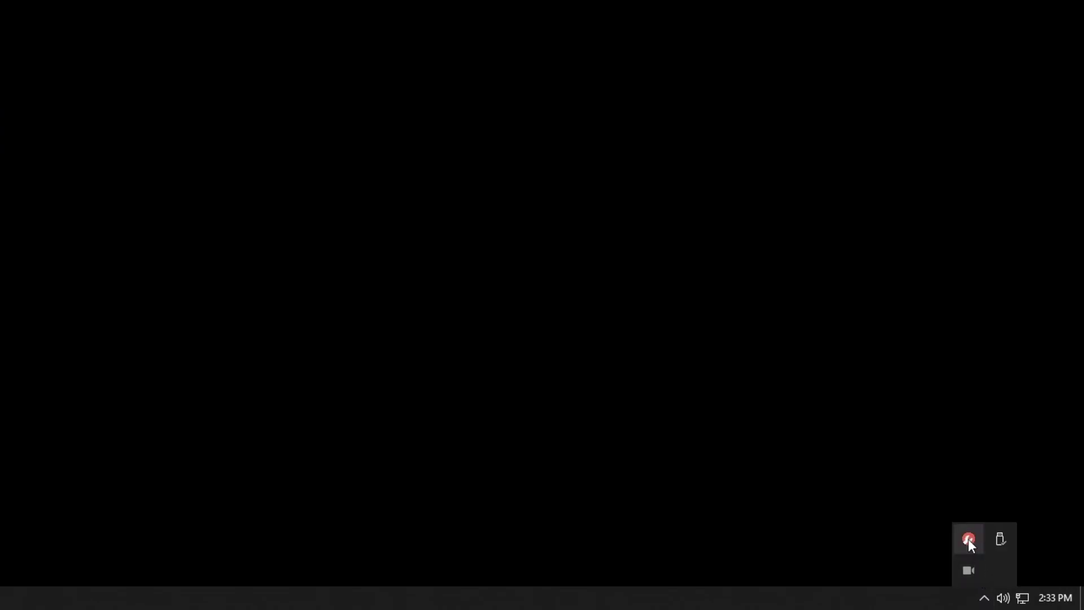
pyautogui.click(968, 539)
pyautogui.click(968, 538)
pyautogui.click(968, 539)
pyautogui.click(968, 539)
pyautogui.click(967, 538)
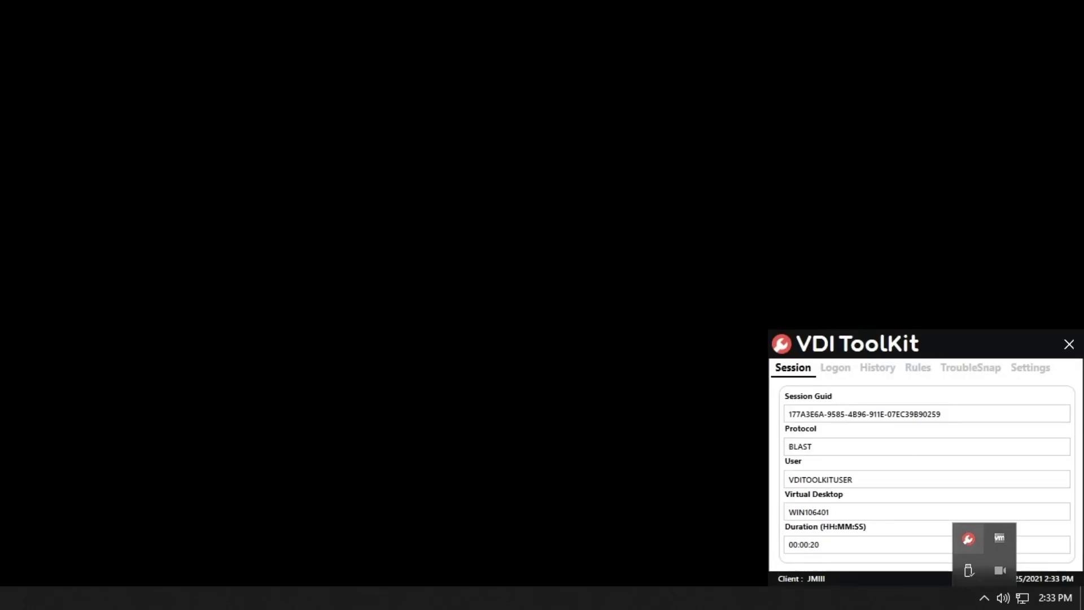
# Inspect the Default Email Signature rule and its attached signature file among the session modification rules, and close the session window.
pyautogui.click(922, 365)
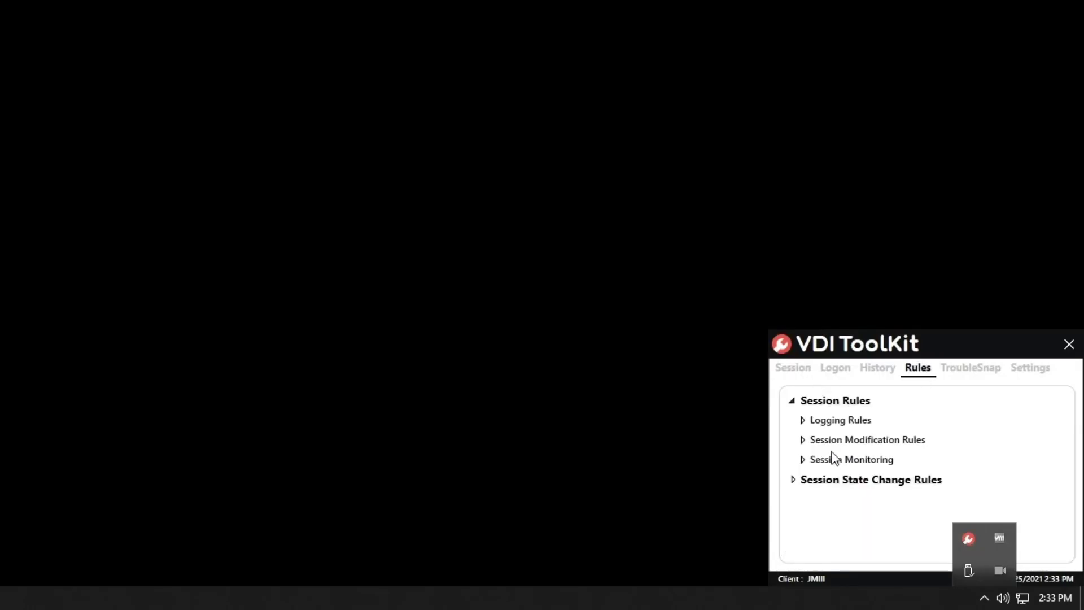
pyautogui.click(803, 439)
pyautogui.scroll(-1, 842, 465)
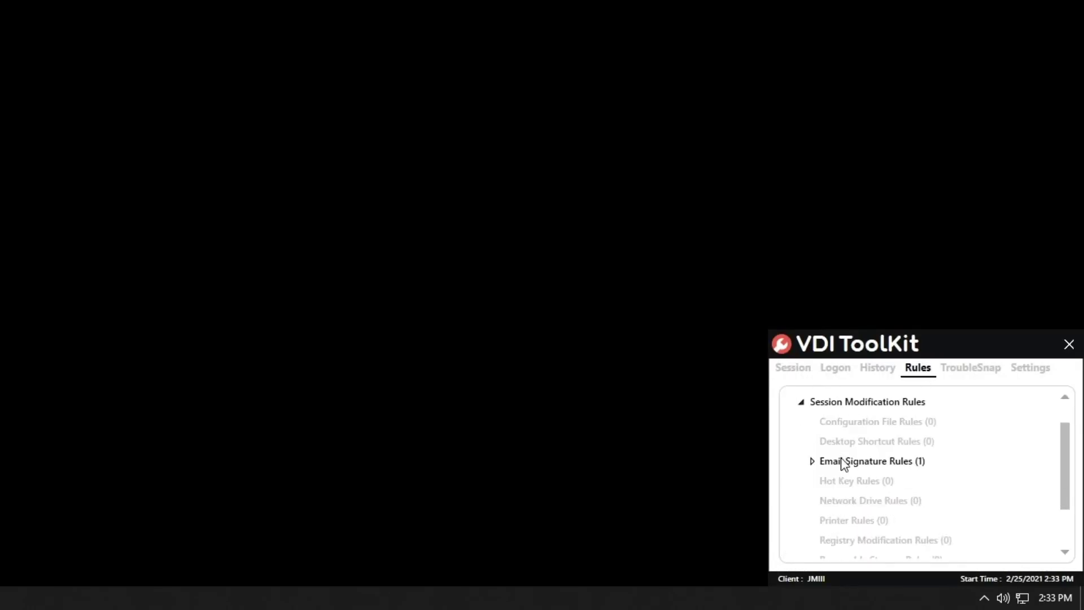
pyautogui.click(812, 464)
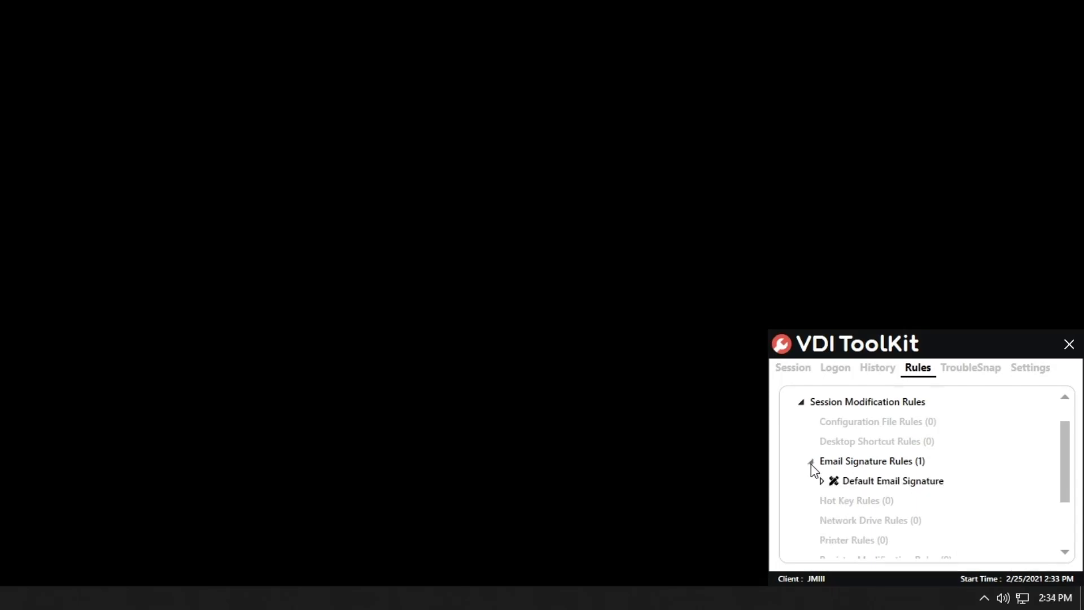
pyautogui.moveTo(869, 481)
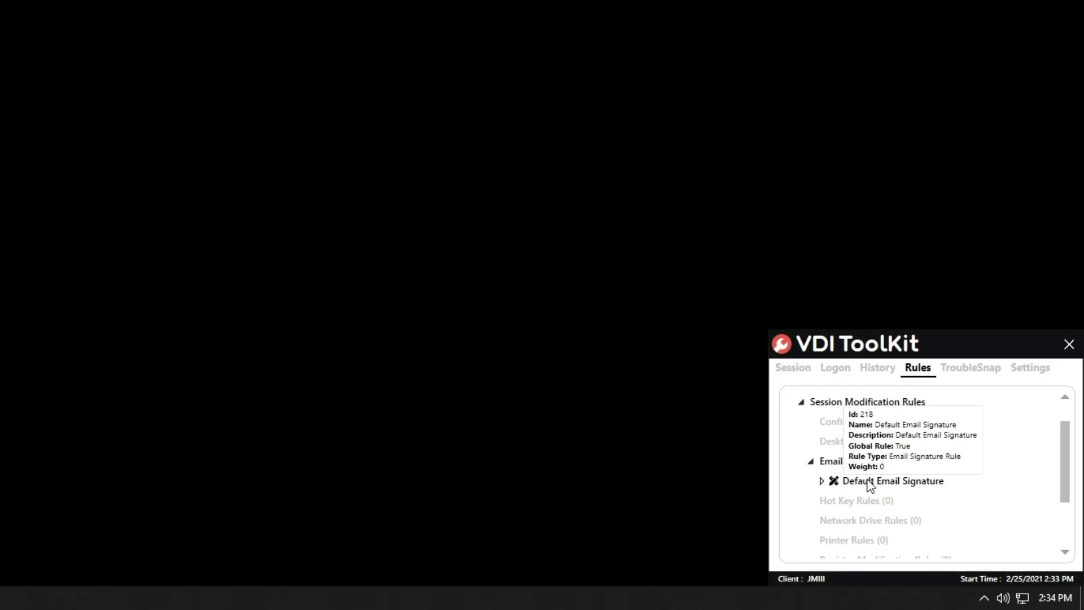
pyautogui.click(822, 482)
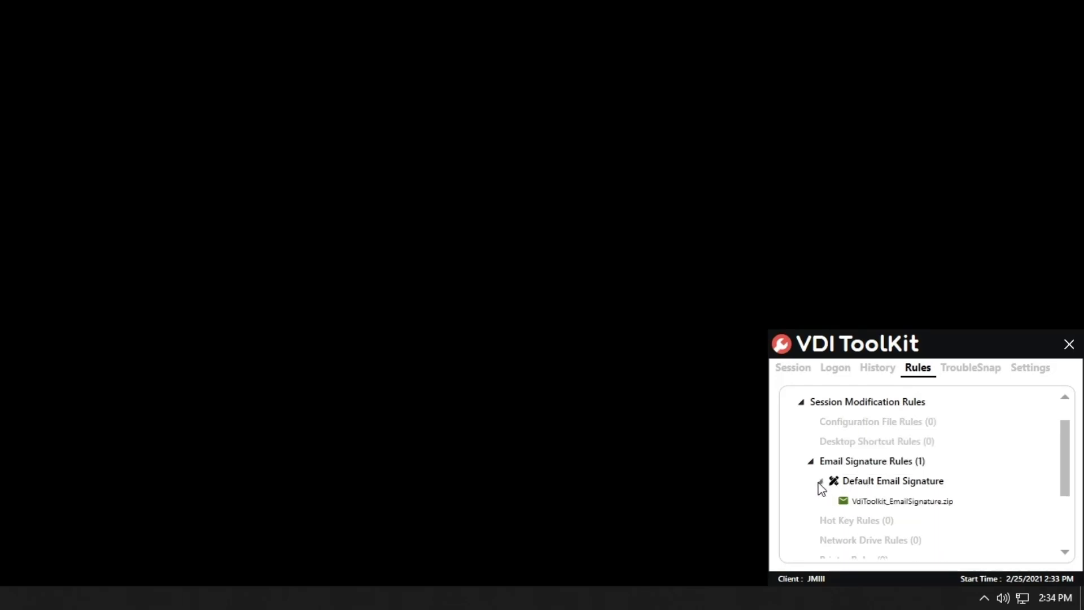
pyautogui.scroll(-1, 908, 460)
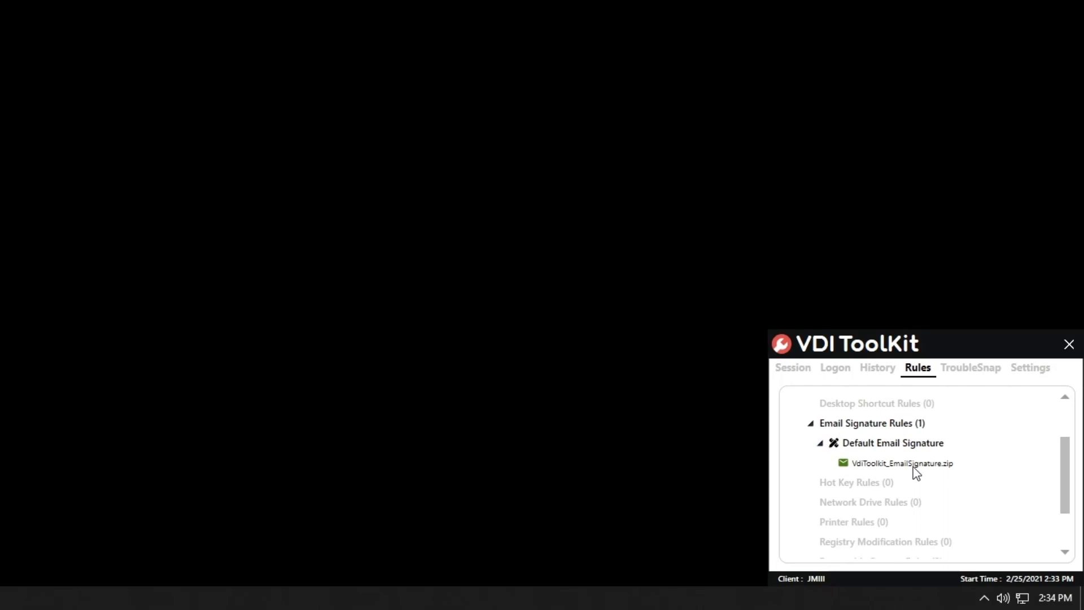
pyautogui.moveTo(916, 474)
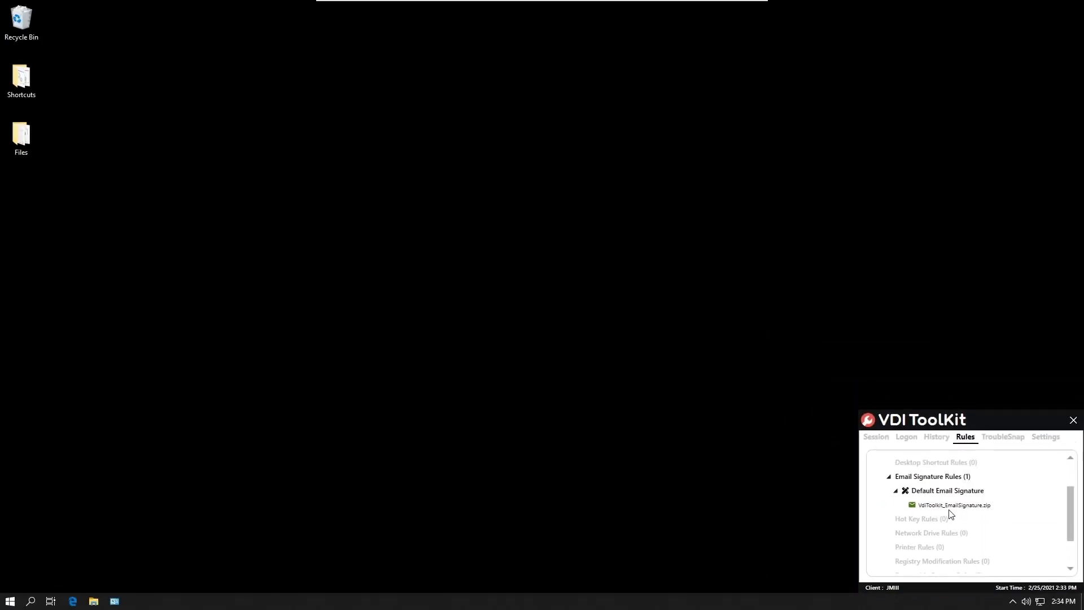
pyautogui.click(576, 478)
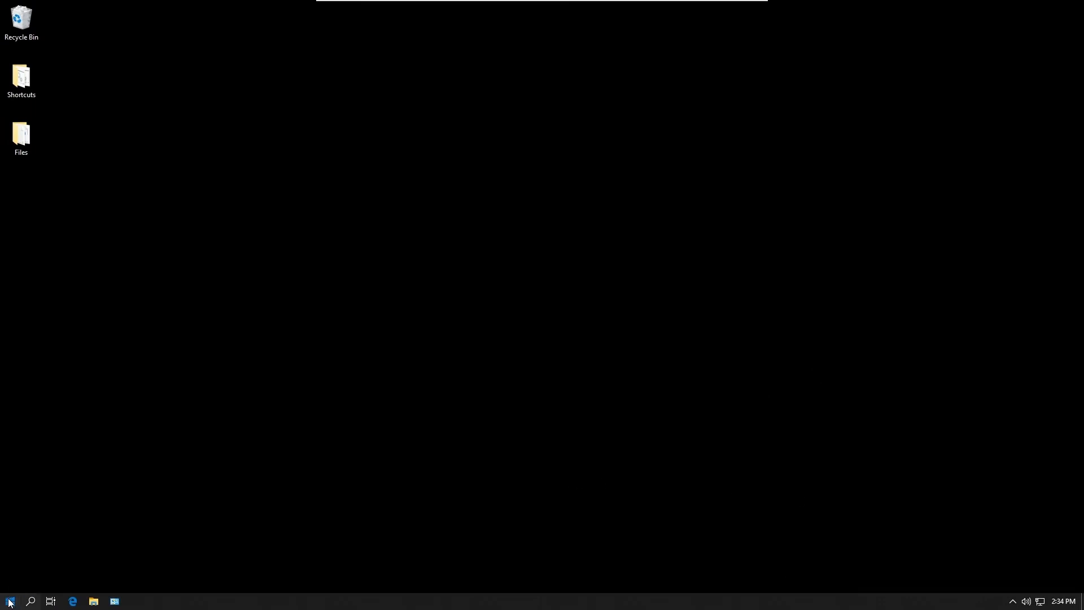
# Launch Outlook in the virtual desktop.
pyautogui.click(20, 600)
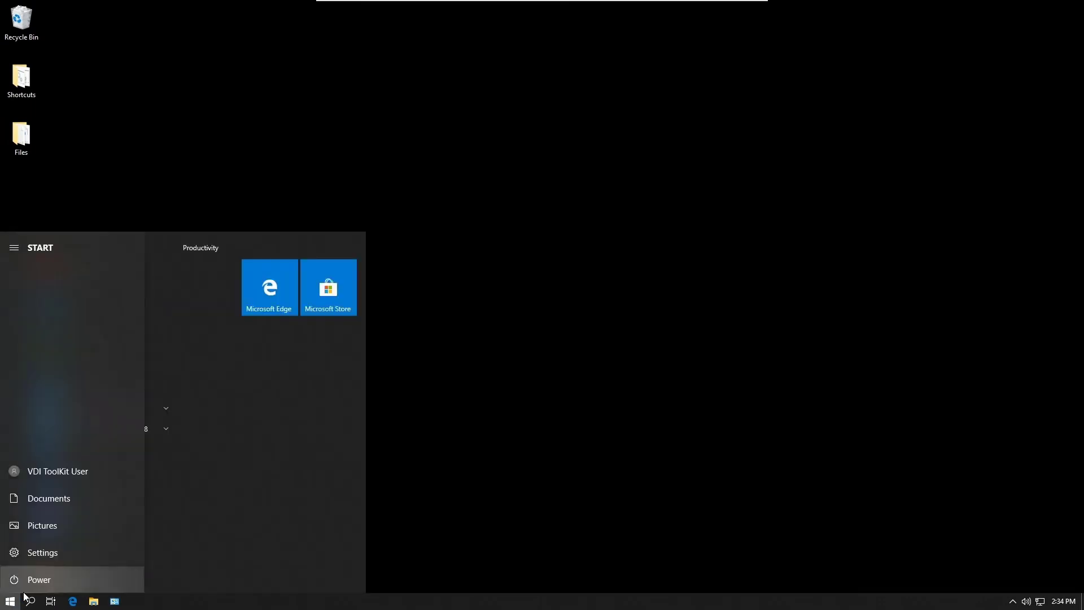
pyautogui.write('outlook')
pyautogui.press('Return')
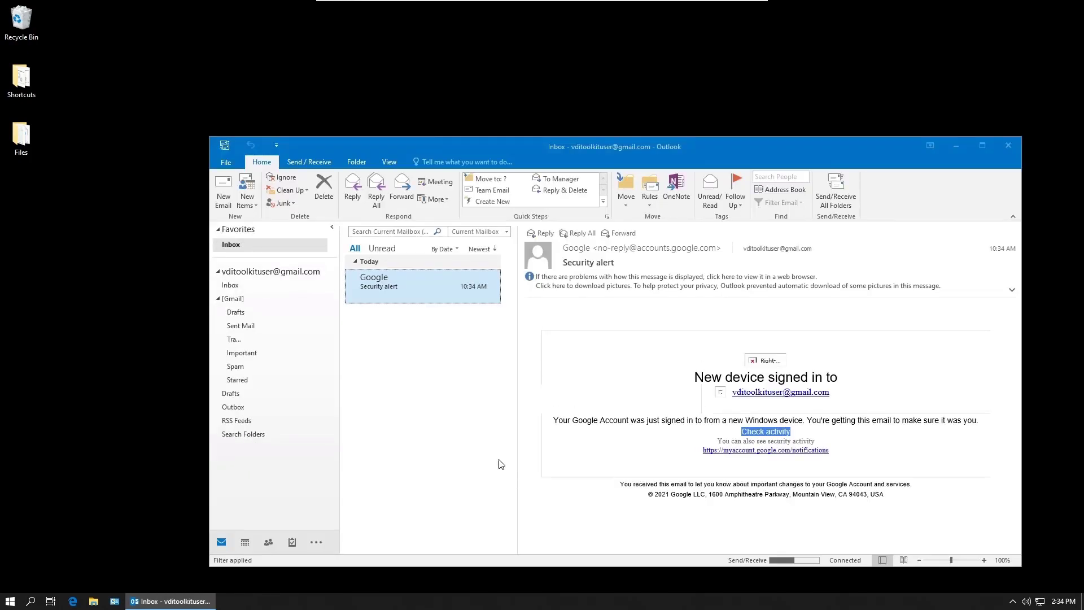
# Check the automatic signature in a new email and in a reply to the Google security alert, and close Outlook.
pyautogui.click(223, 192)
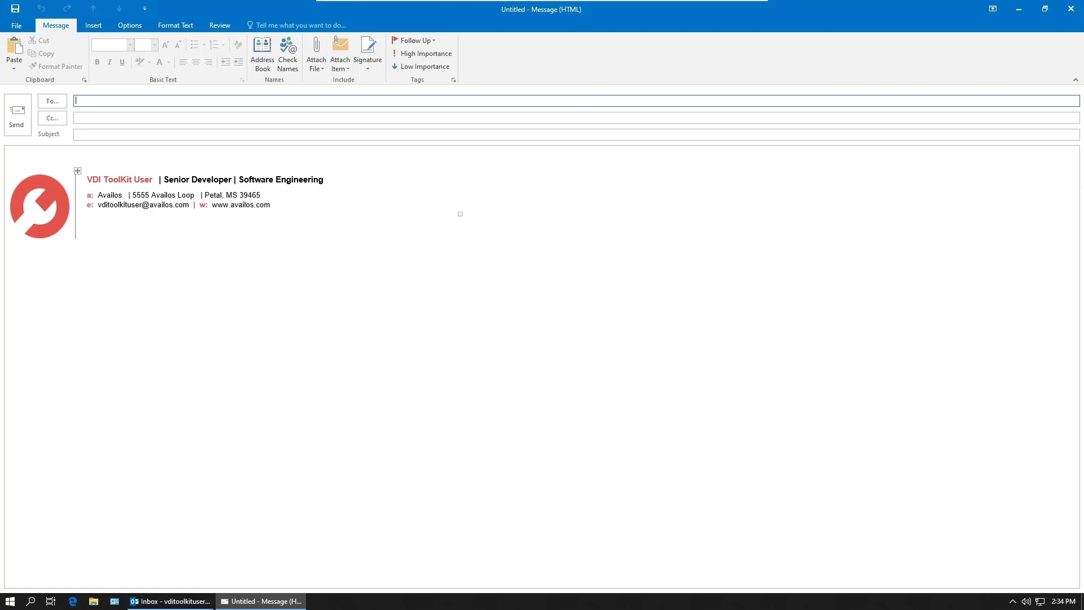
pyautogui.click(1072, 8)
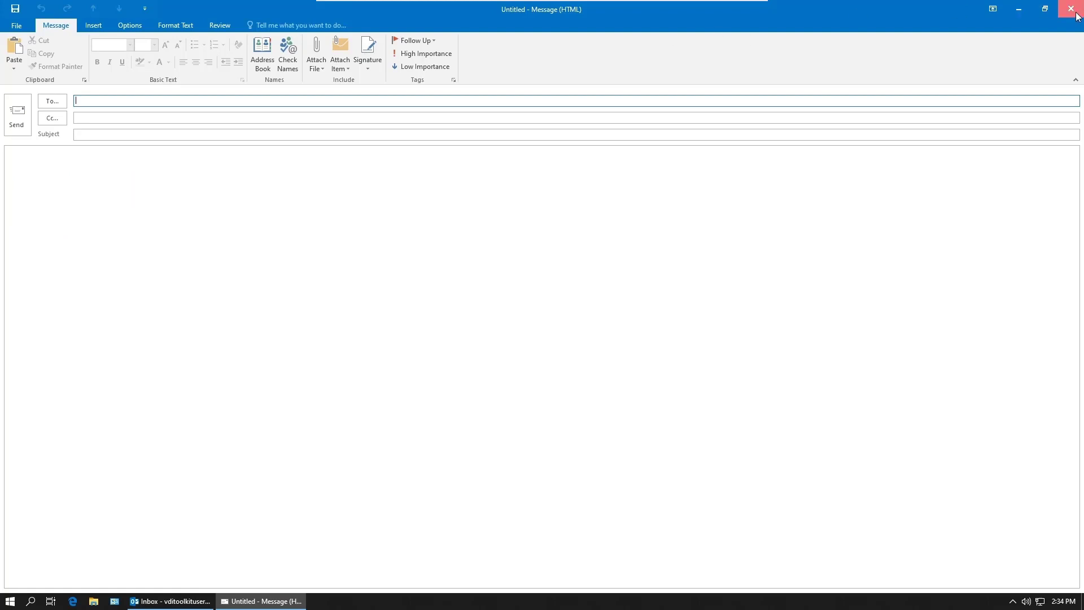
pyautogui.click(544, 232)
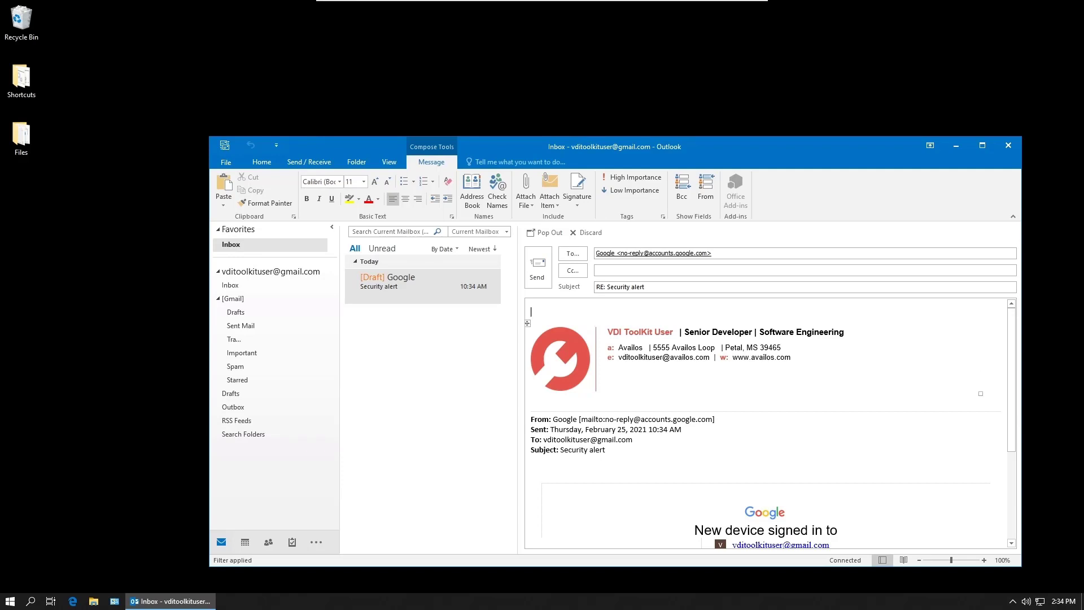
pyautogui.click(1007, 147)
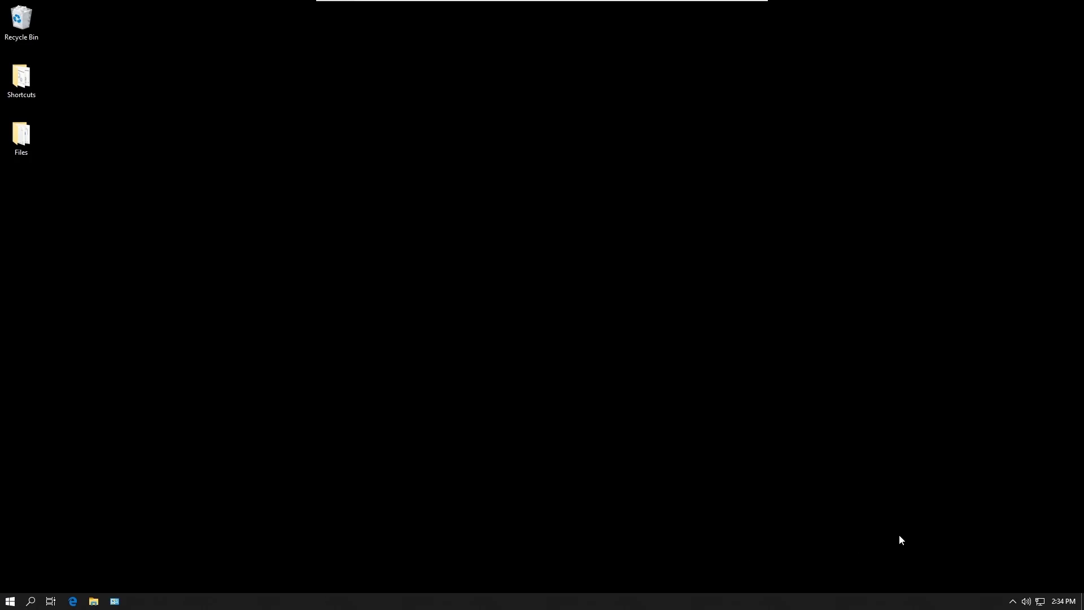
# Leave the virtual desktop session through the VDI ToolKit agent and switch back to the VDI ToolKit management console.
pyautogui.click(1013, 601)
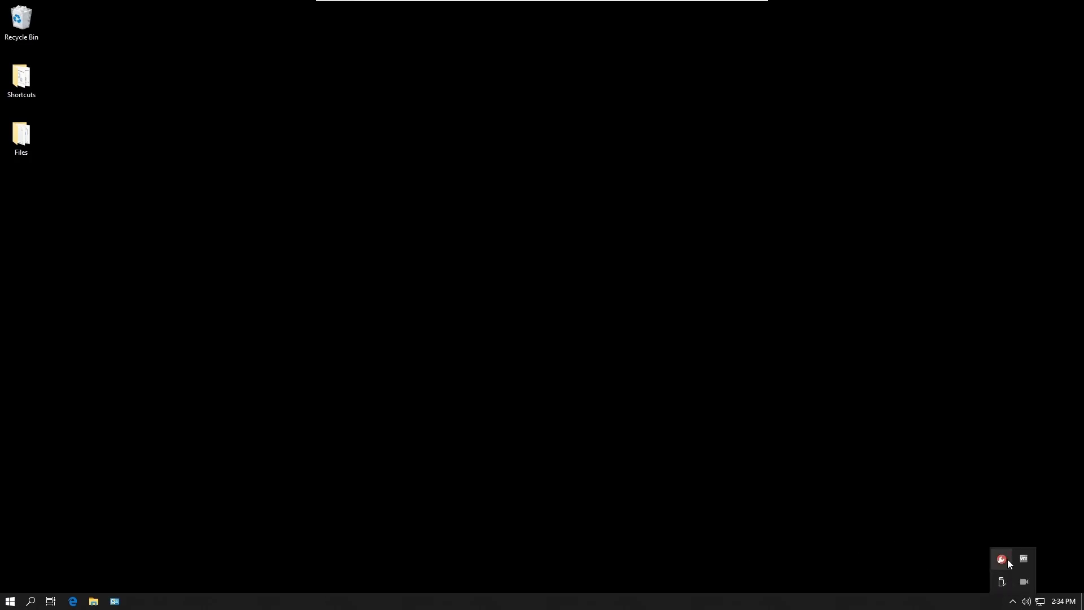
pyautogui.rightClick(1007, 559)
pyautogui.click(974, 528)
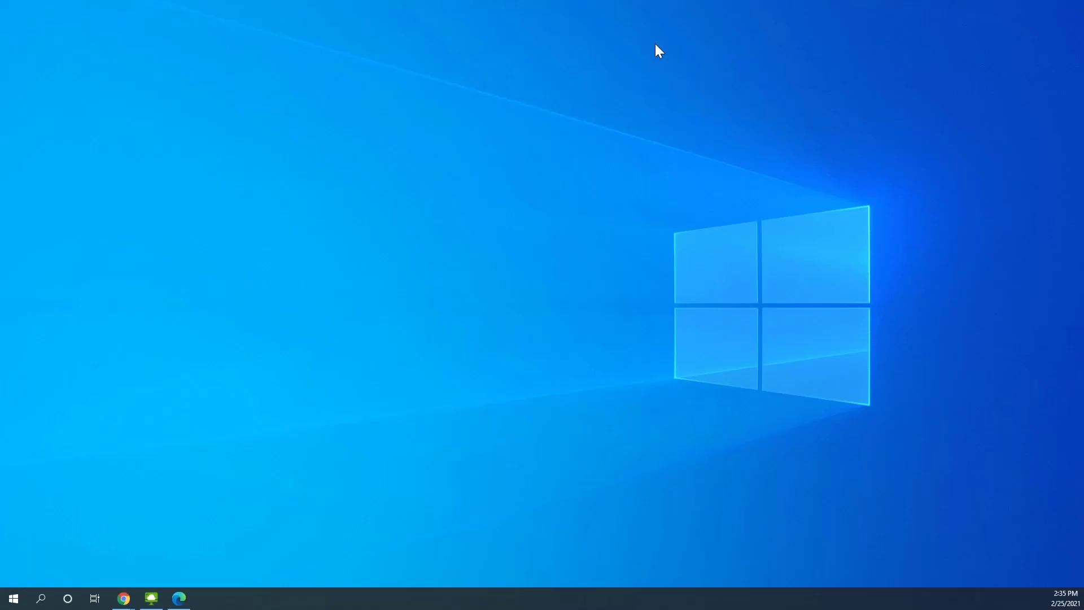
pyautogui.click(152, 598)
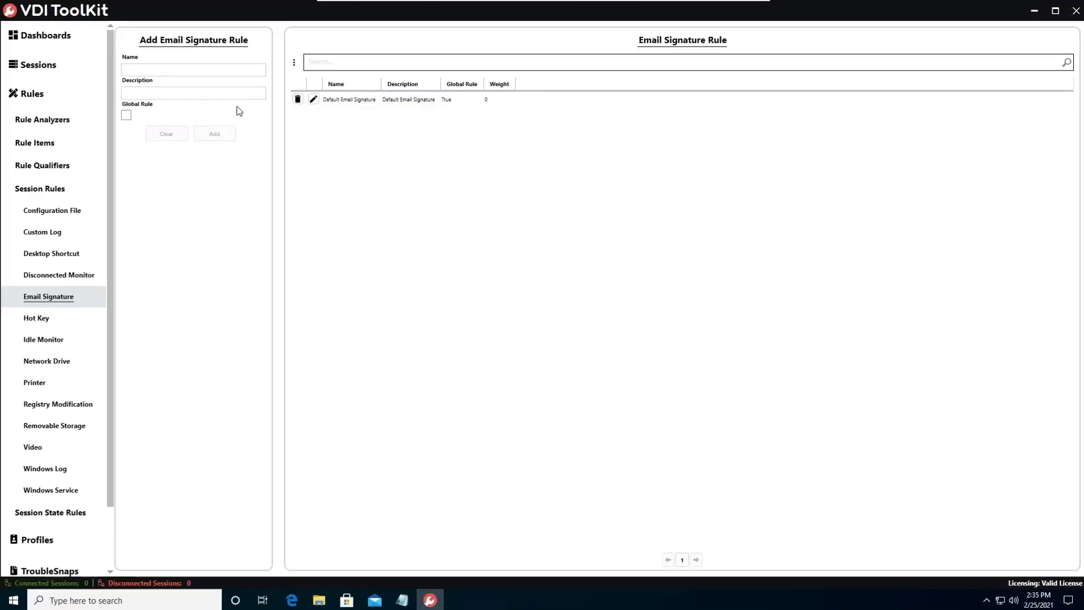
# Add a non-global email signature rule with the name and description Specialized Email Signature.
pyautogui.click(231, 70)
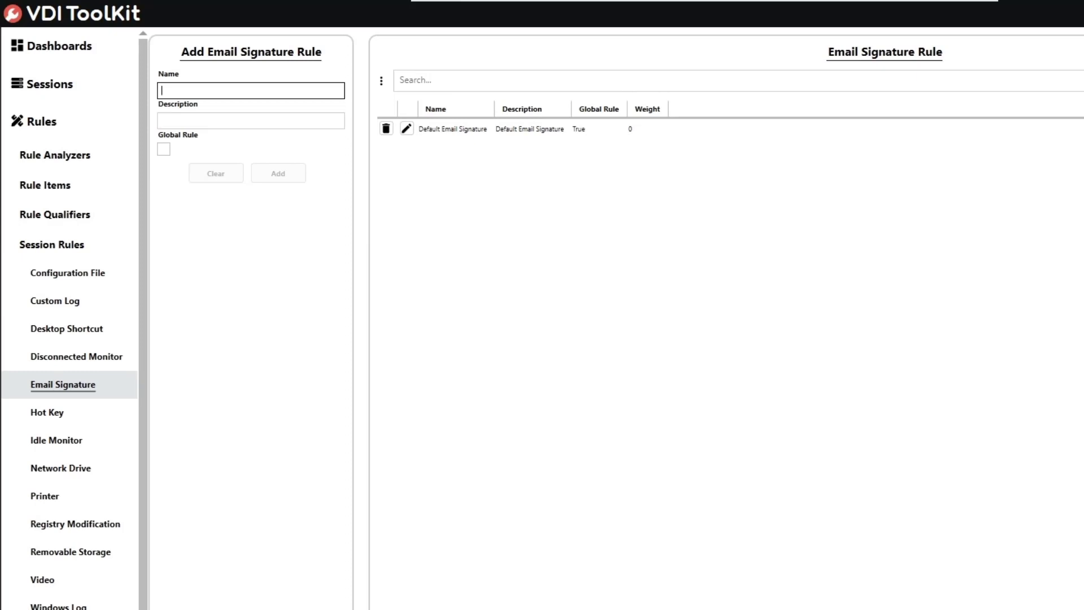
pyautogui.write('Special ized Email A')
pyautogui.press('BackSpace')
pyautogui.write('Sign')
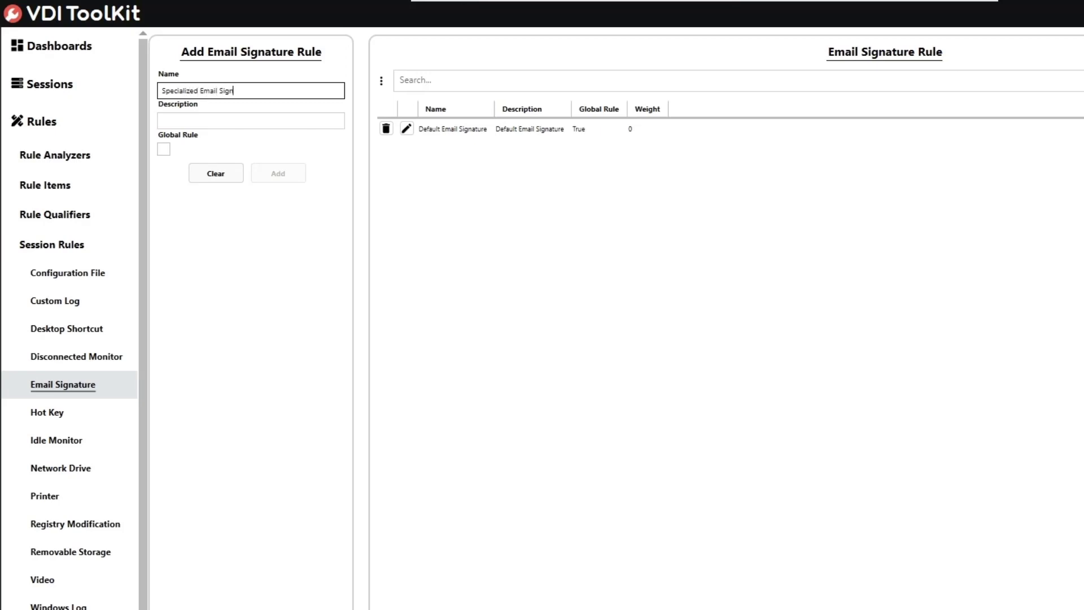
pyautogui.write('ature')
pyautogui.press('Tab')
pyautogui.write('S')
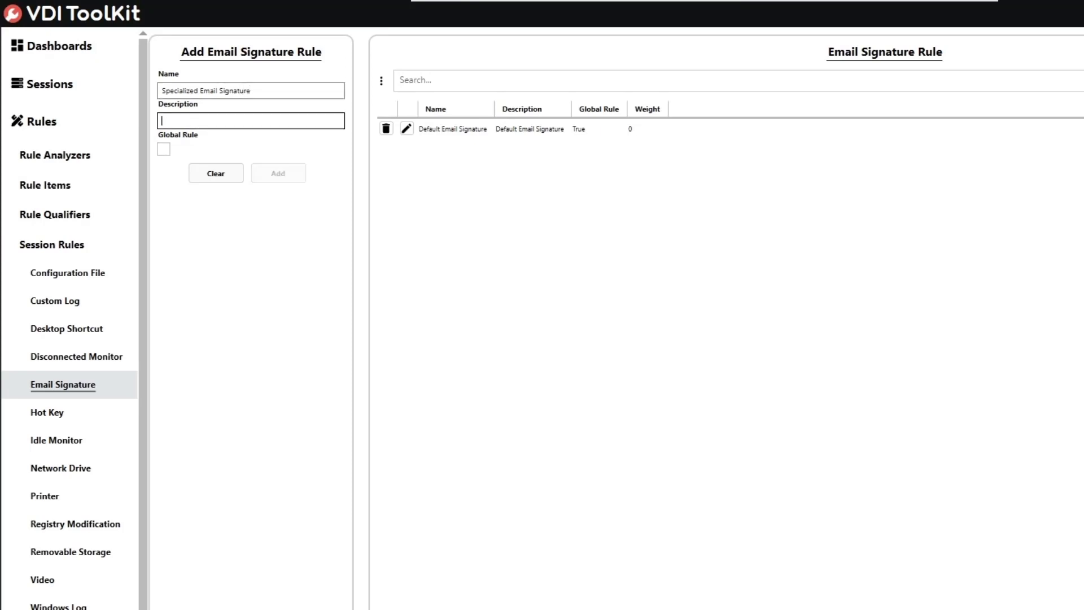
pyautogui.write('pecialized Email S')
pyautogui.write('ignature')
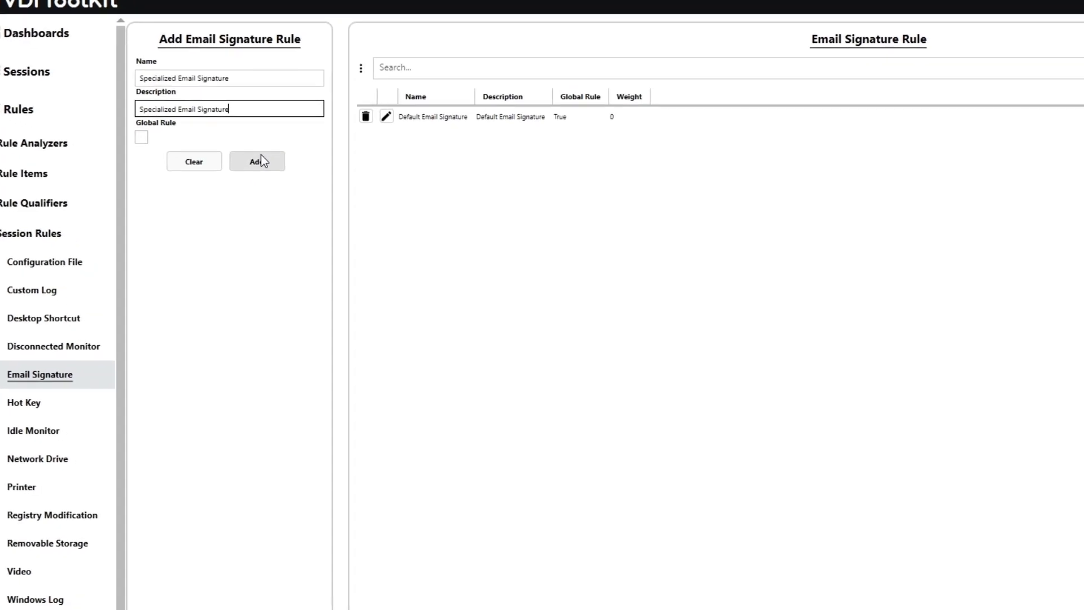
pyautogui.click(261, 161)
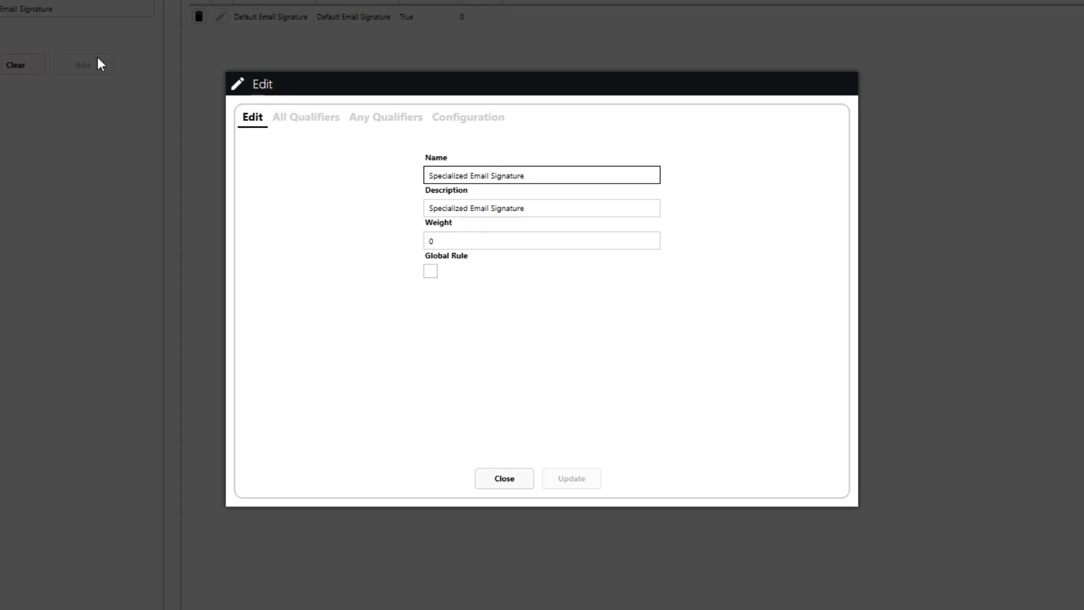
# Search the Active Directory users for vdito and add vditoolkituser as an Any Qualifier of the Specialized Email Signature rule.
pyautogui.click(377, 125)
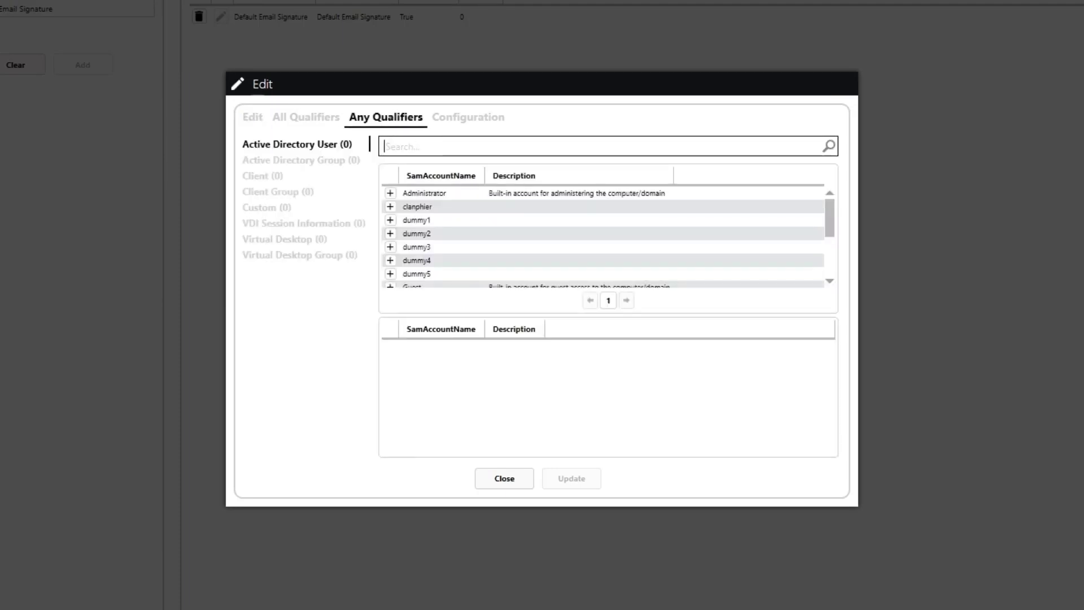
pyautogui.click(446, 146)
pyautogui.write('vdito')
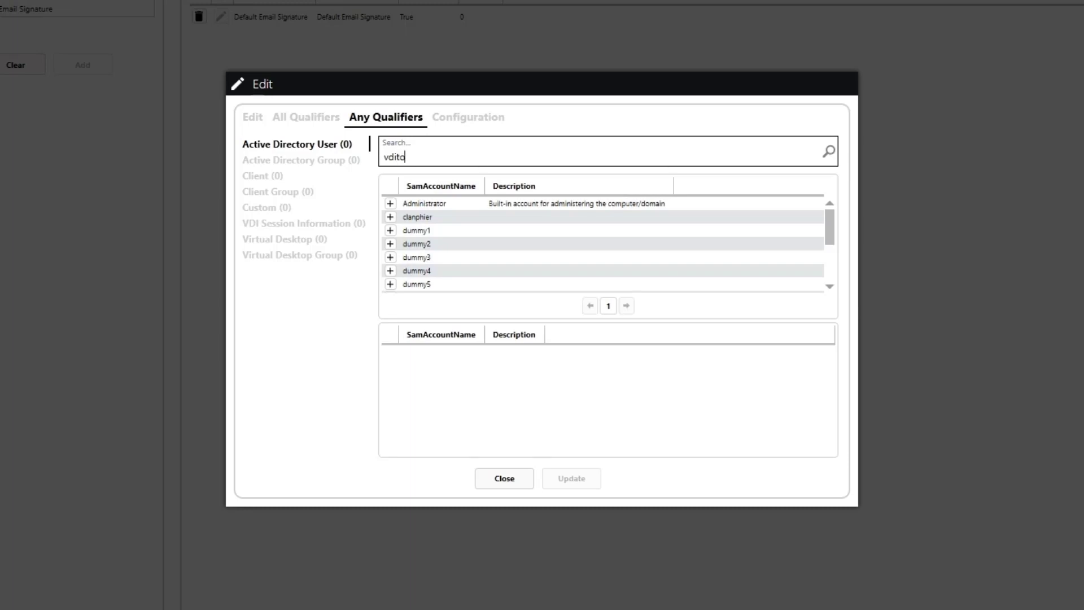
pyautogui.click(391, 217)
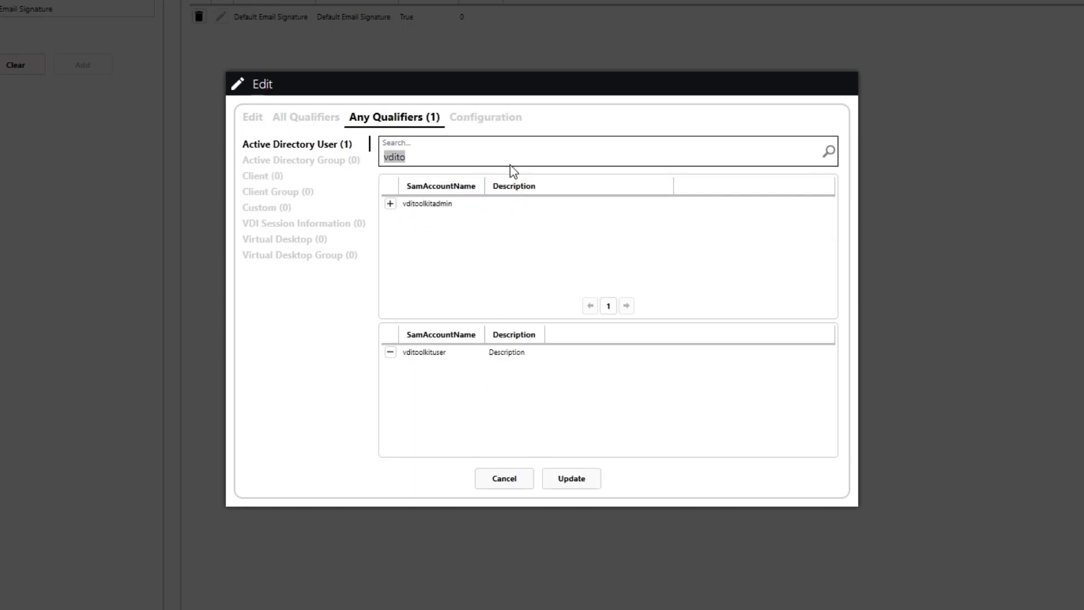
# Enable the rule's signature for both new emails and replies in its configuration.
pyautogui.click(500, 126)
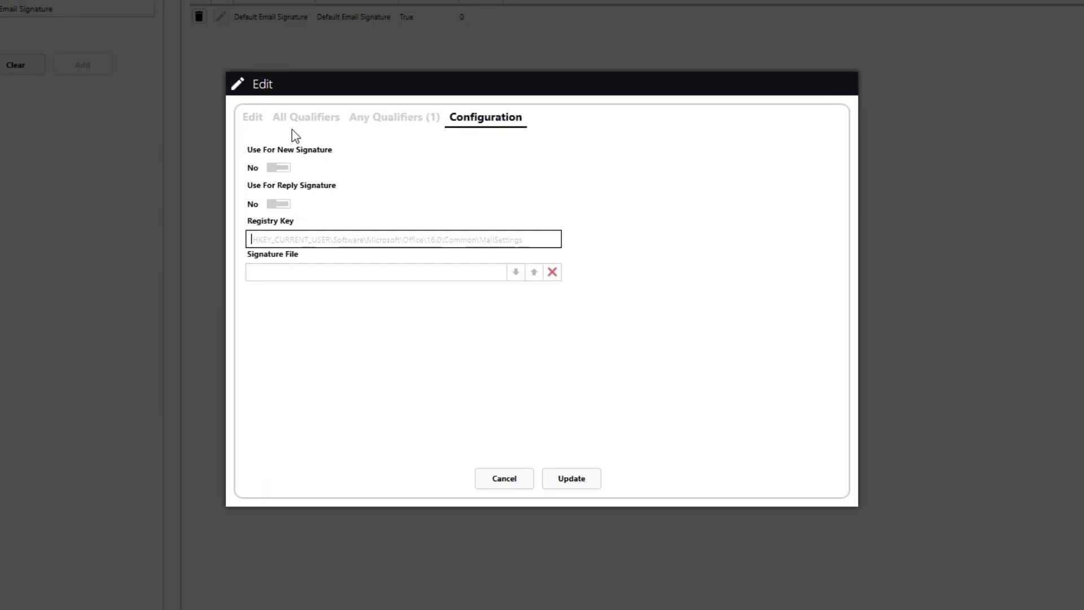
pyautogui.click(282, 169)
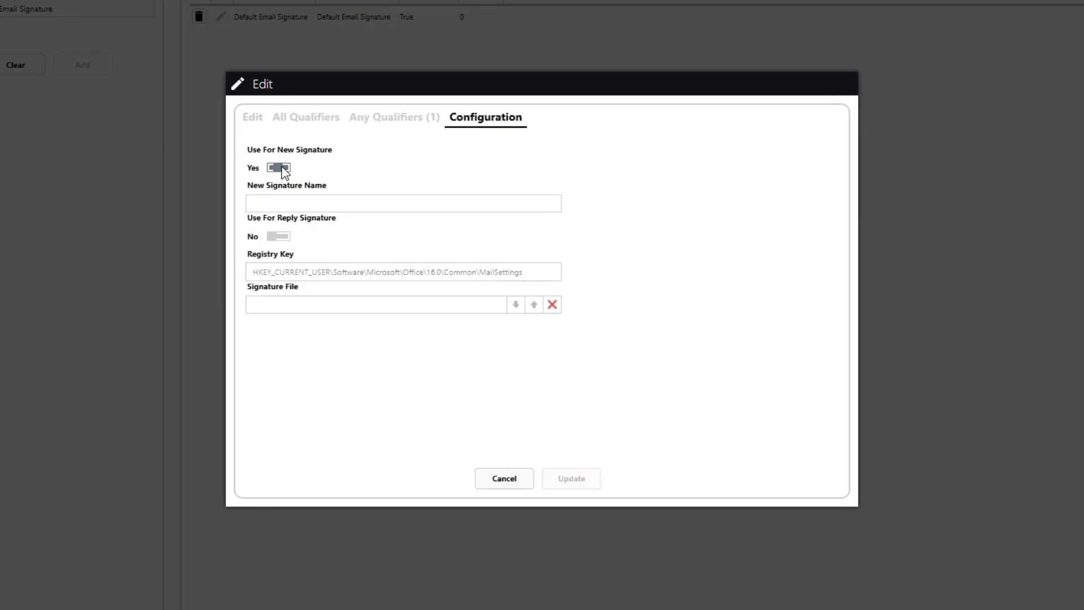
pyautogui.click(280, 237)
# Switch to File Explorer and copy the base name of MyEmailSignature.zip in C:\Temp\MyEmailSignature.
pyautogui.hotkey('alt', 'Tab')
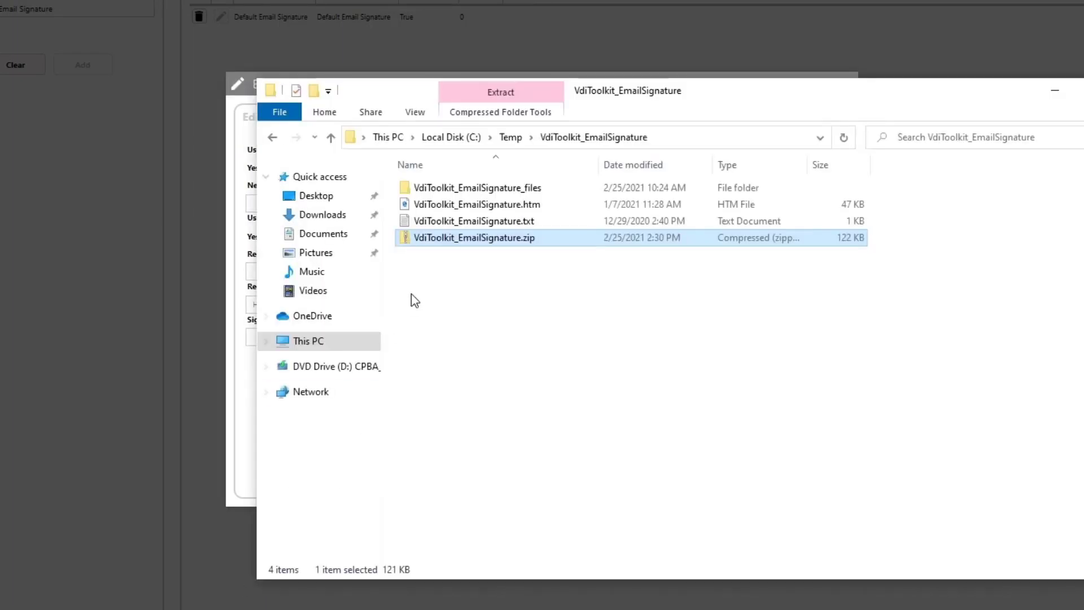
pyautogui.click(272, 137)
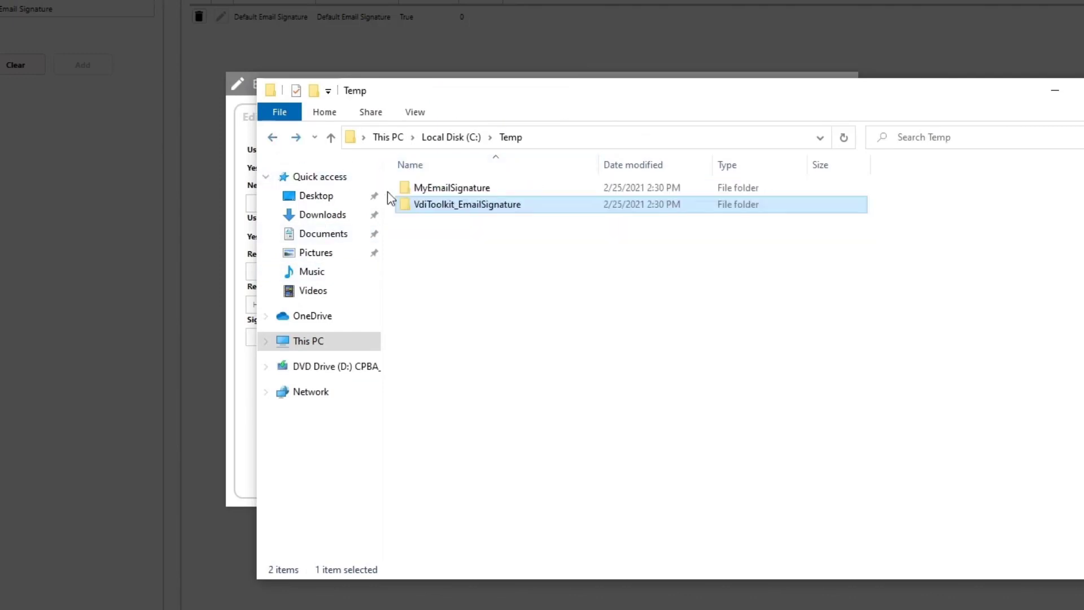
pyautogui.click(441, 189)
pyautogui.doubleClick(440, 190)
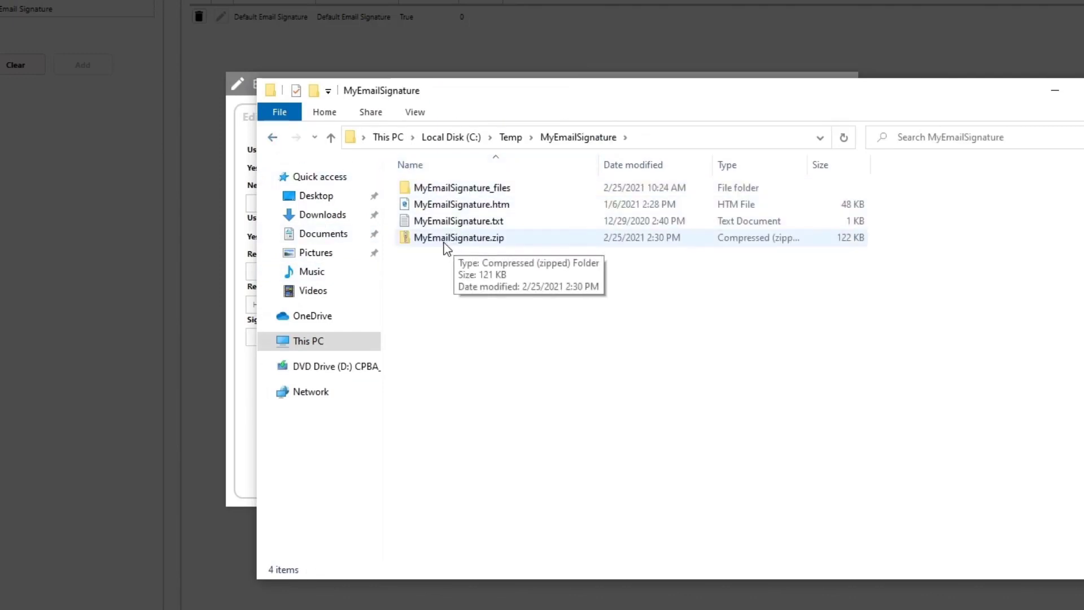
pyautogui.click(457, 240)
pyautogui.click(458, 239)
pyautogui.hotkey('ctrl', 'c')
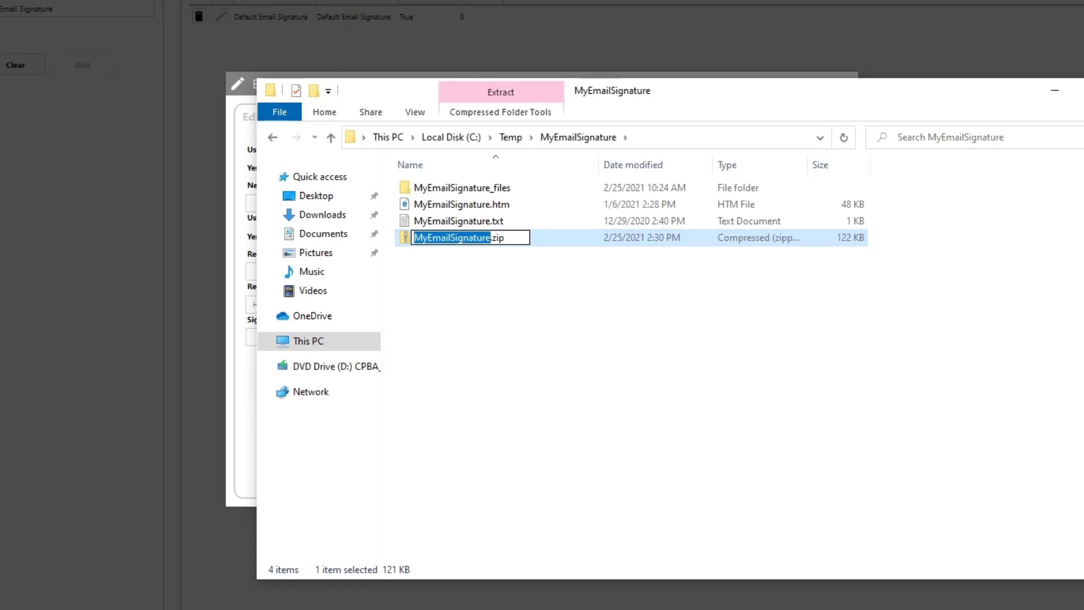
# Switch back to the rule configuration and set the new and reply signature names to MyEmailSignature.
pyautogui.click(150, 324)
pyautogui.click(339, 207)
pyautogui.hotkey('ctrl', 'v')
pyautogui.click(319, 271)
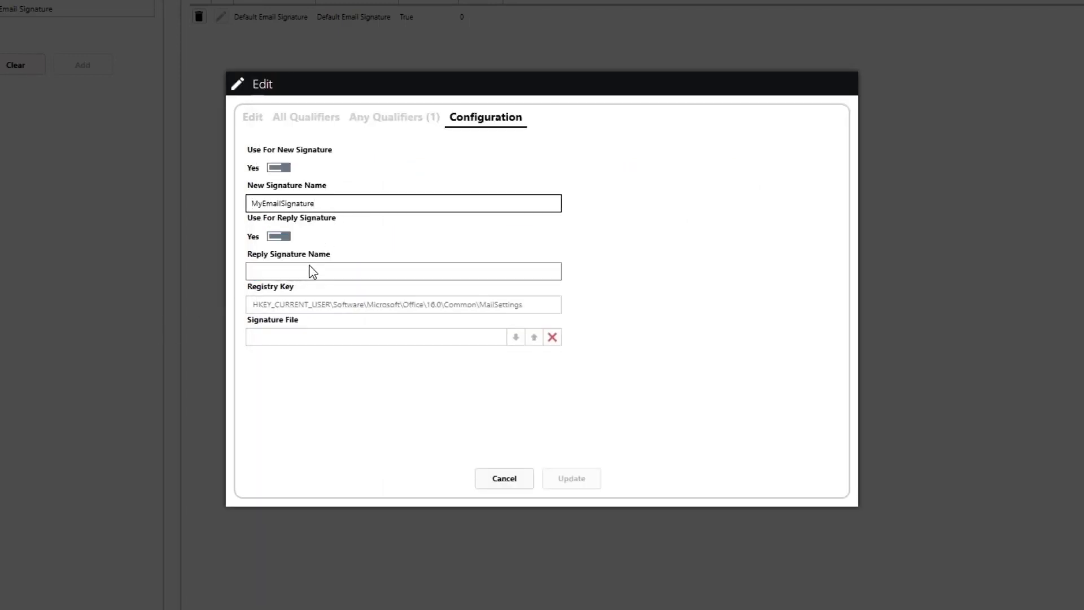
pyautogui.hotkey('ctrl', 'v')
# Set the rule's registry key to HKEY_CURRENT_USER\Software\Microsoft\Office\16.0\Common\MailSettings.
pyautogui.click(333, 304)
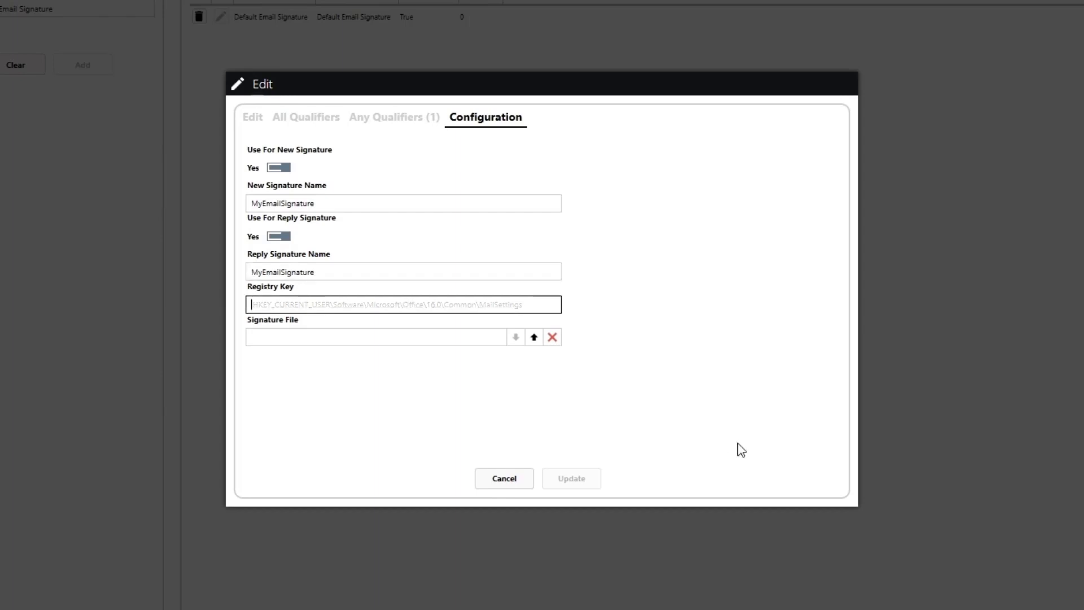
pyautogui.write('HKEY')
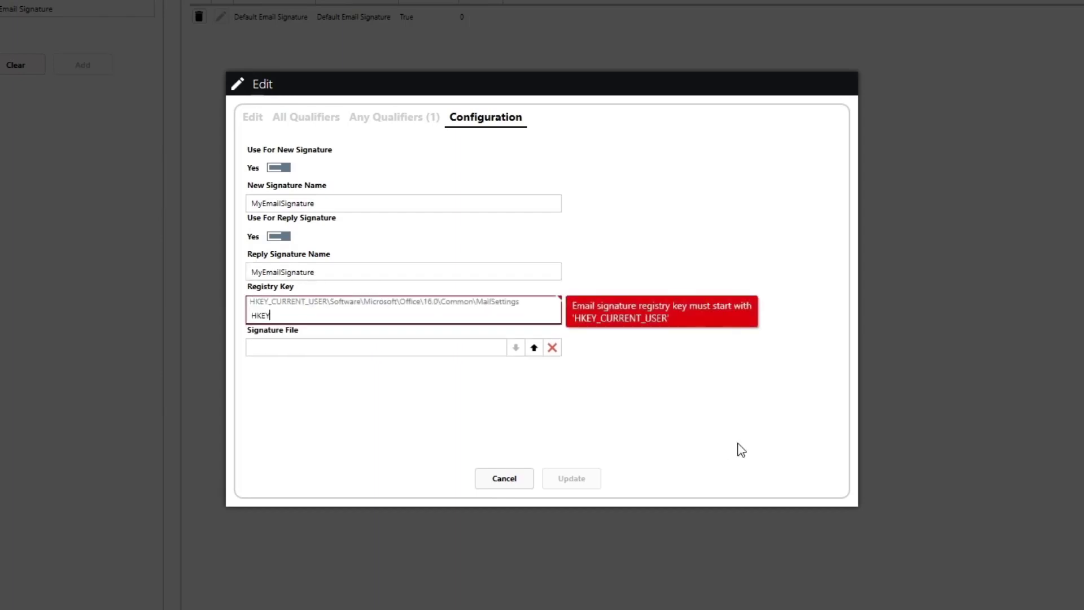
pyautogui.write('_CURRENT_USER\\')
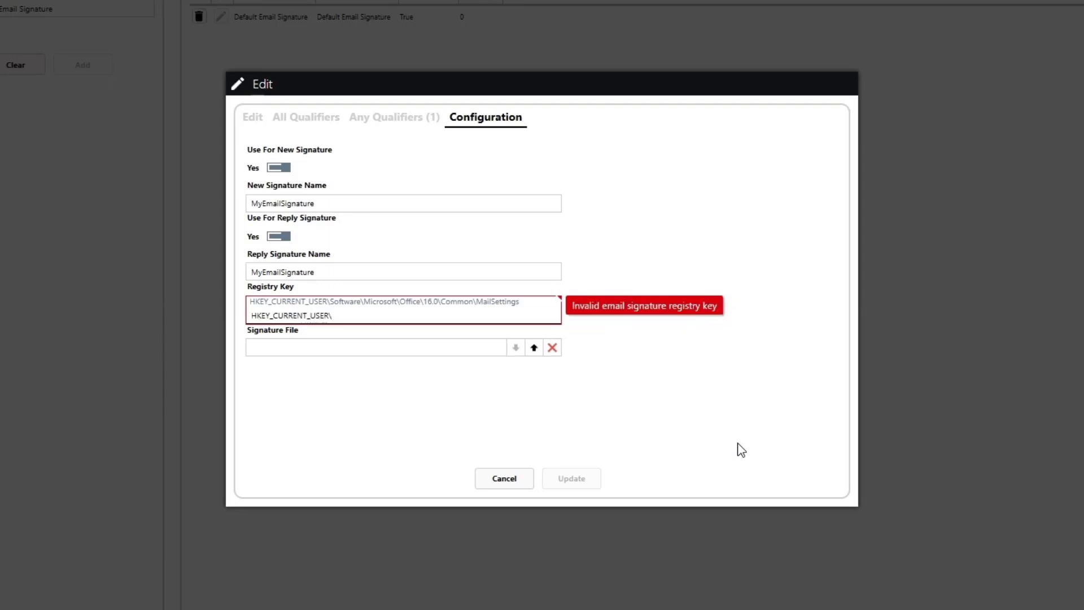
pyautogui.write('Software\\Microsoft\\Office\\1')
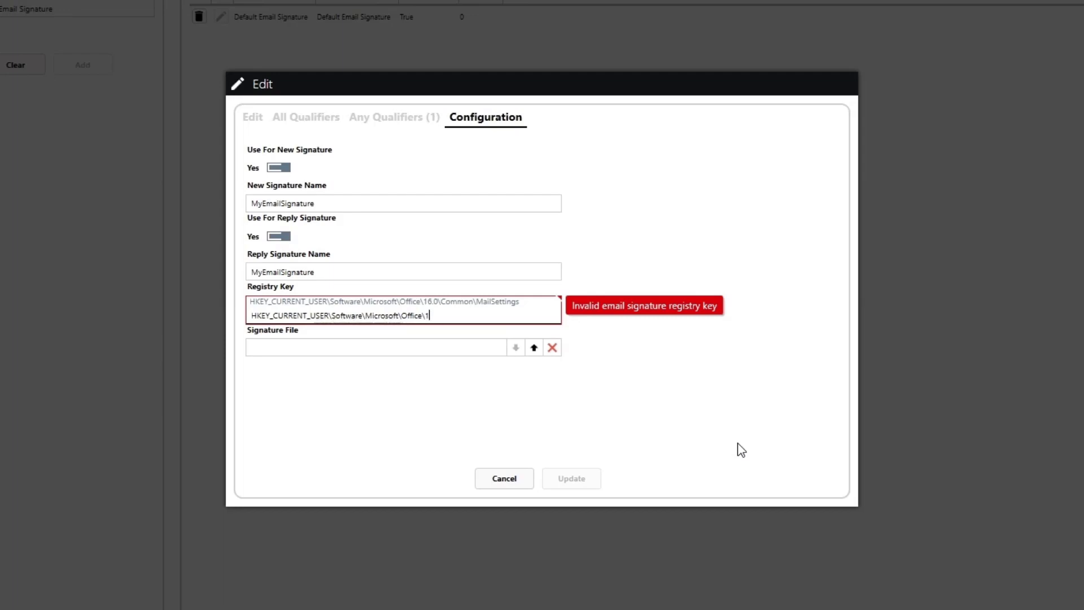
pyautogui.write('6.0\\Common\\MailSettings')
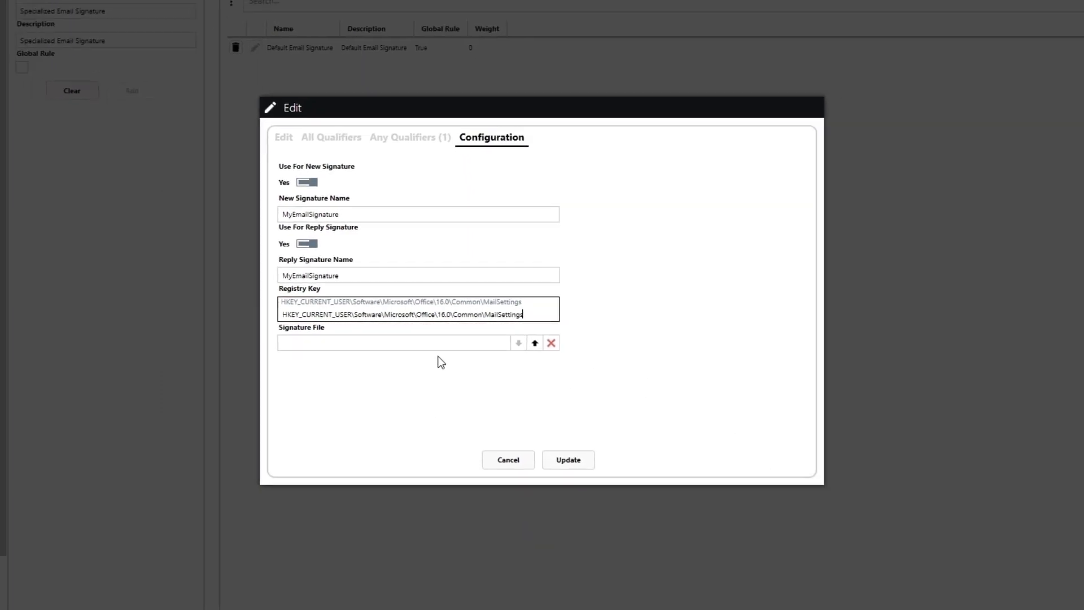
# Upload MyEmailSignature.zip from C:\Temp\MyEmailSignature as the rule's signature file.
pyautogui.click(535, 343)
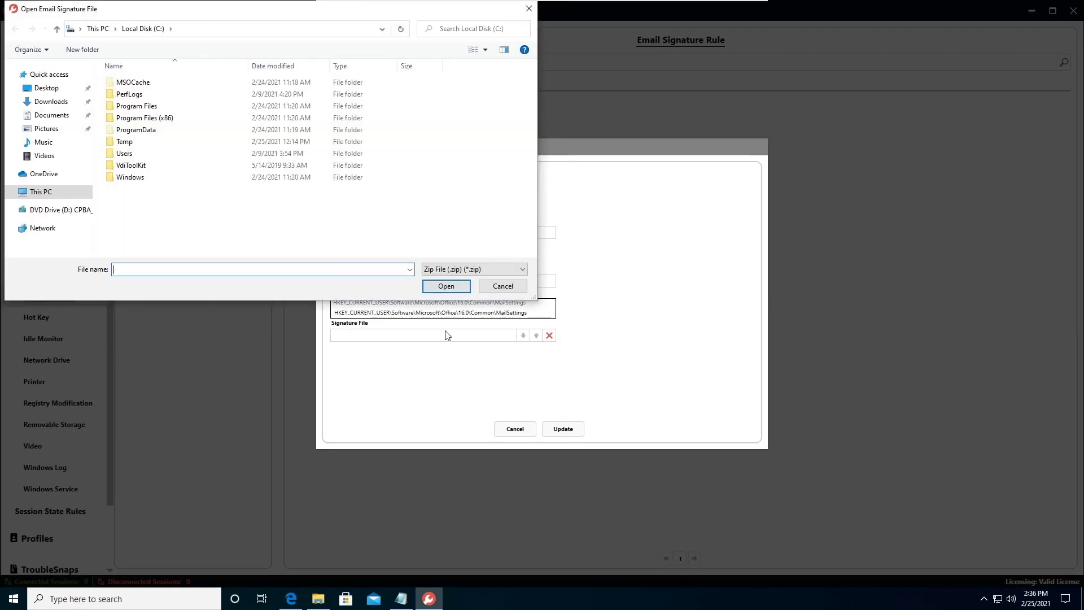
pyautogui.doubleClick(148, 142)
pyautogui.doubleClick(191, 82)
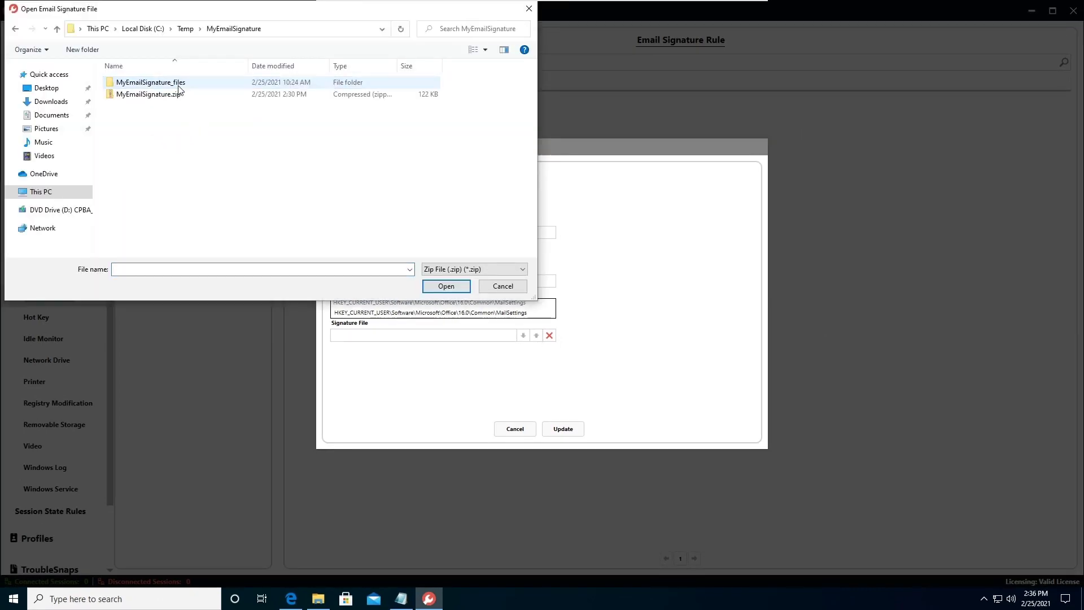
pyautogui.click(170, 94)
pyautogui.click(438, 286)
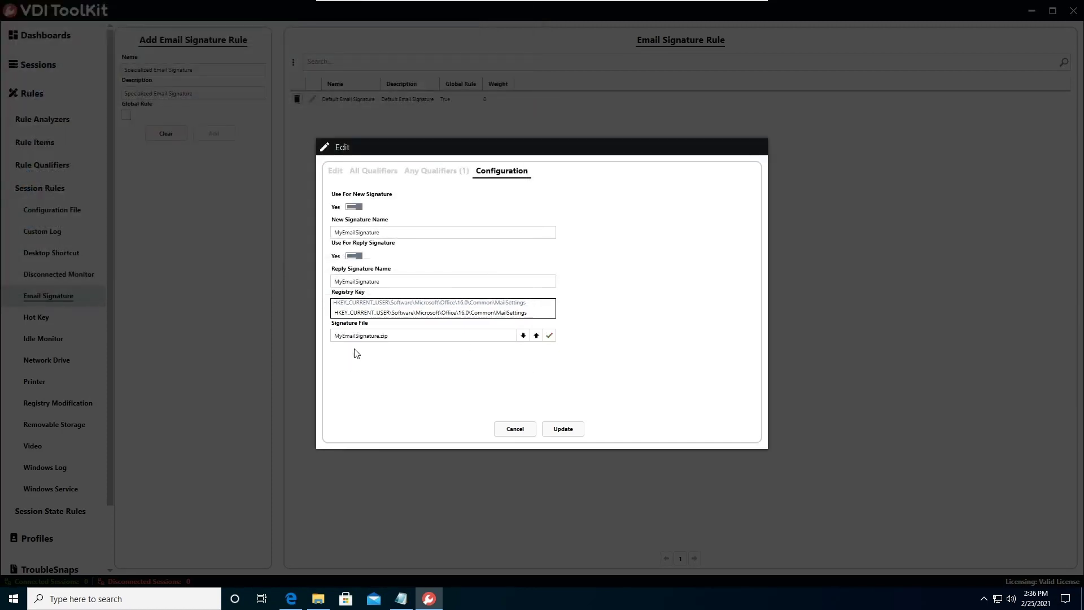
# Set the Specialized Email Signature rule's weight to 1, save the rule and refresh the rule list.
pyautogui.click(338, 174)
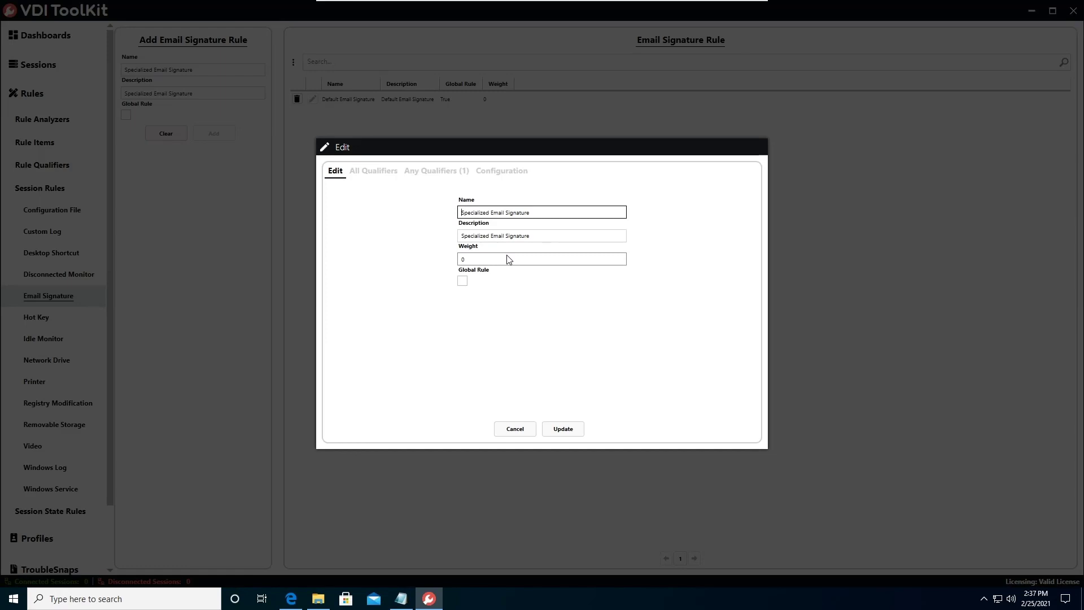
pyautogui.press('Tab')
pyautogui.press('Tab')
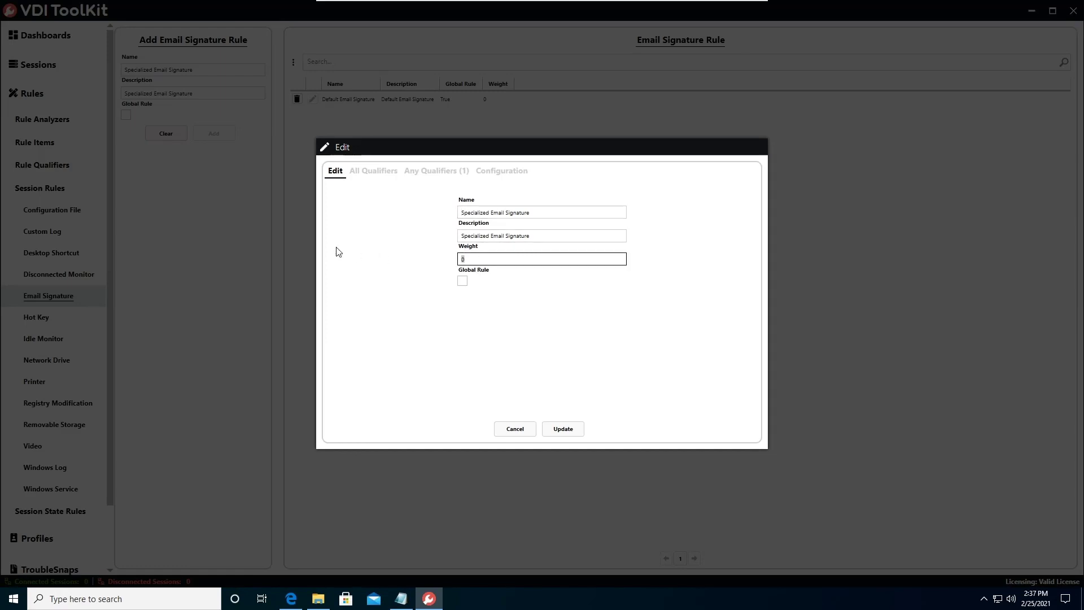
pyautogui.write('1')
pyautogui.click(572, 430)
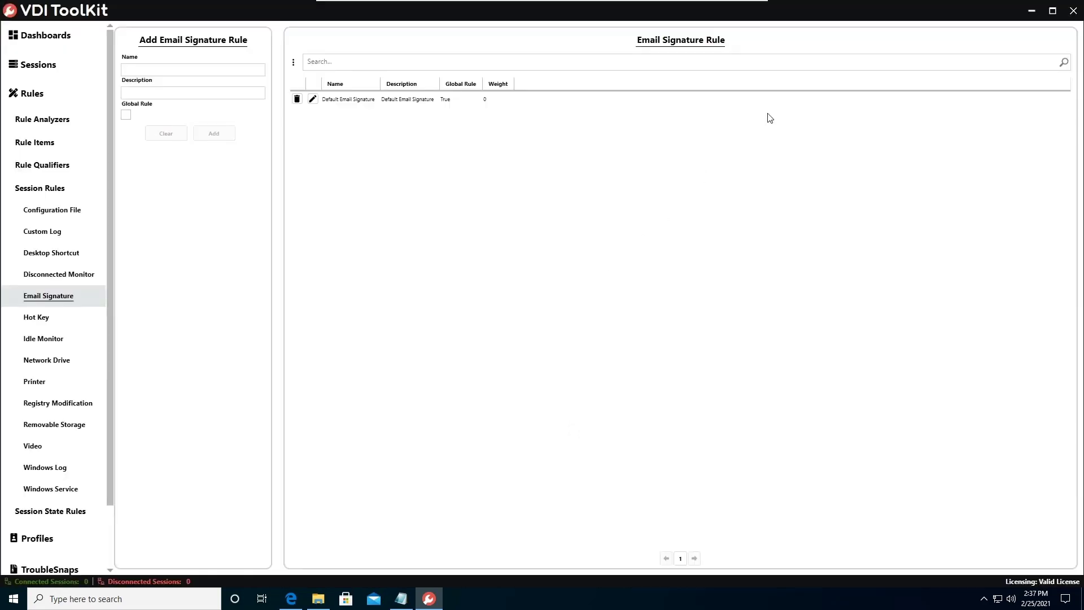
pyautogui.click(1065, 63)
pyautogui.click(414, 116)
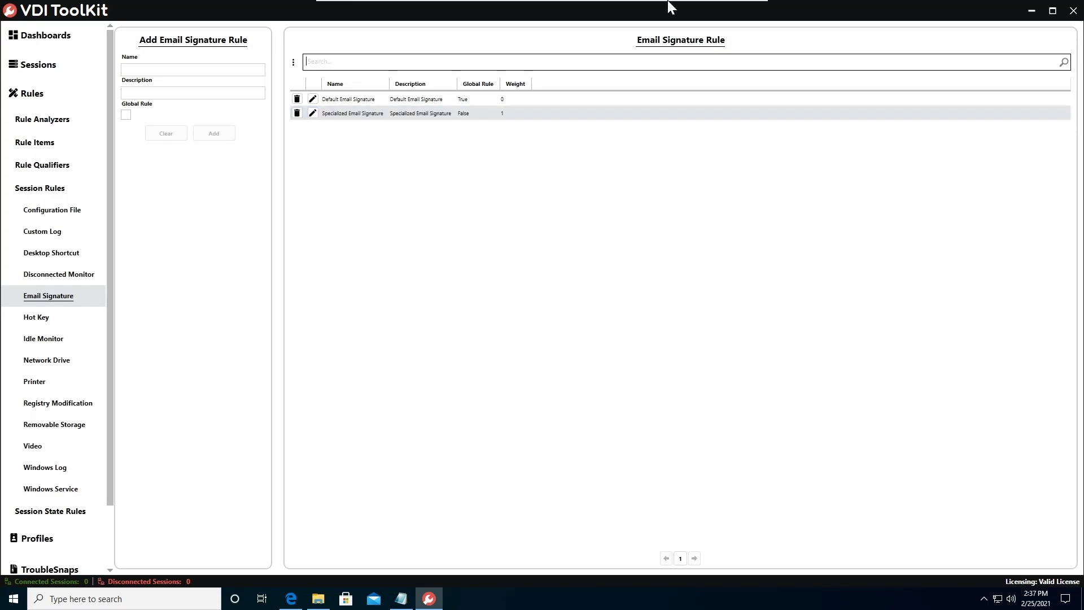
# Minimize the management console session and open a new VMware Horizon Client window.
pyautogui.click(714, 8)
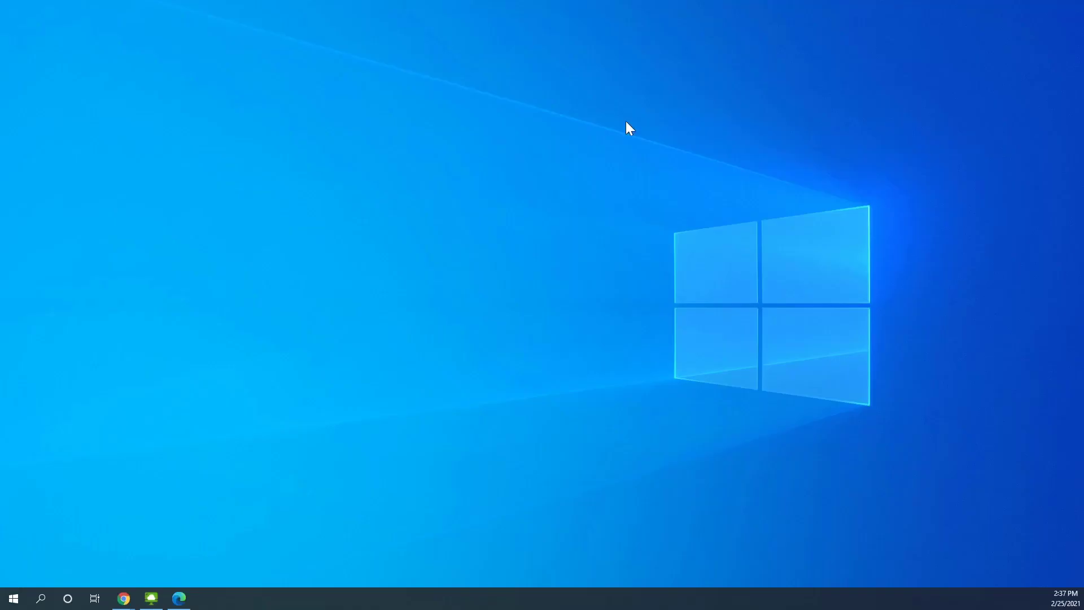
pyautogui.rightClick(150, 599)
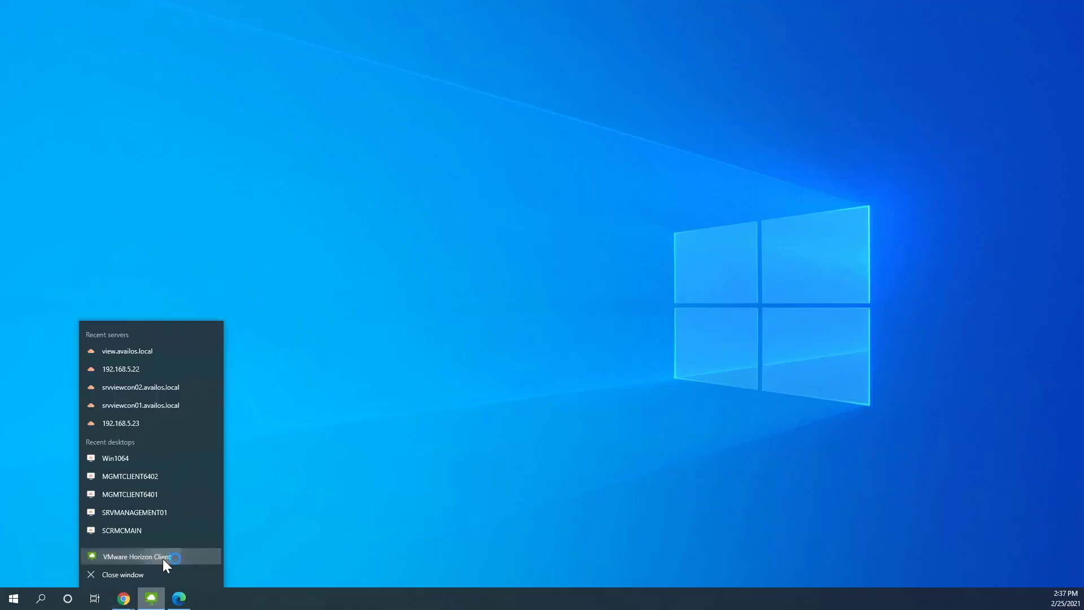
pyautogui.click(163, 558)
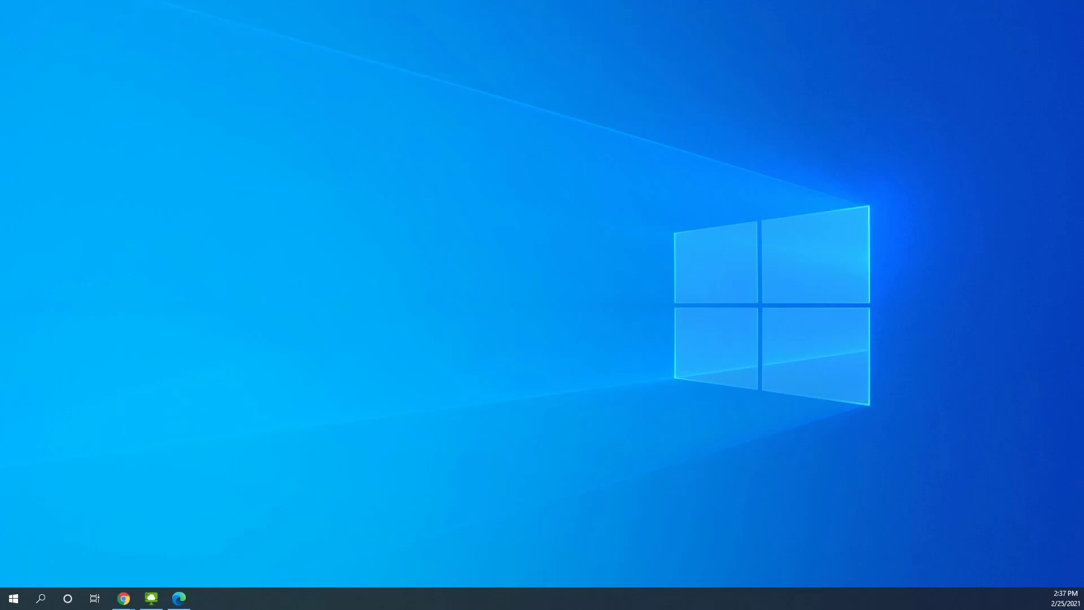
# Try to log in to the view.availos.local server with the account password, and cancel the login.
pyautogui.doubleClick(350, 171)
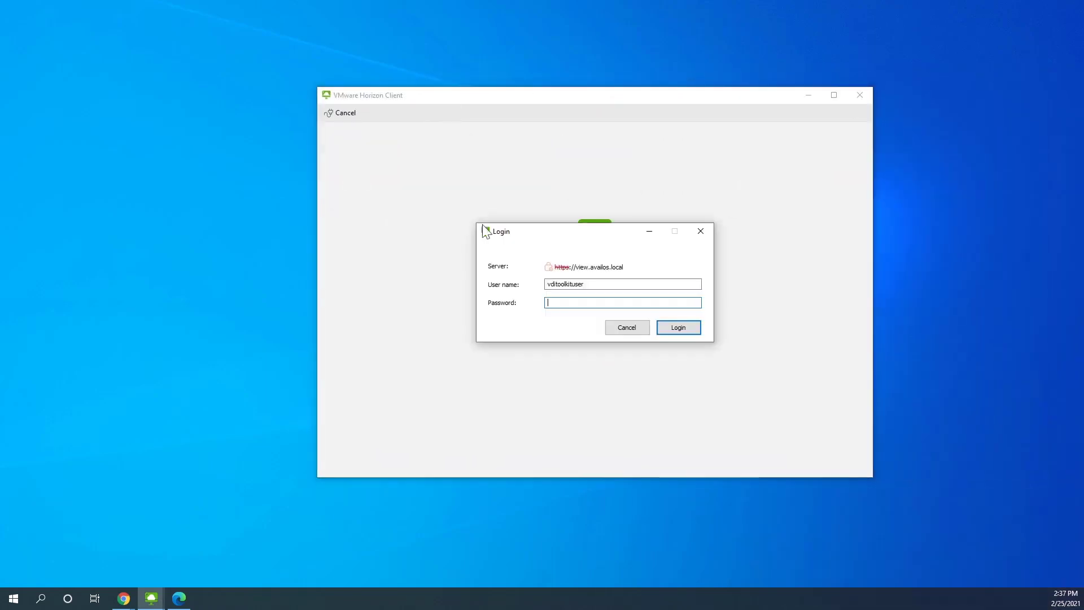
pyautogui.write('••••••••')
pyautogui.press('Return')
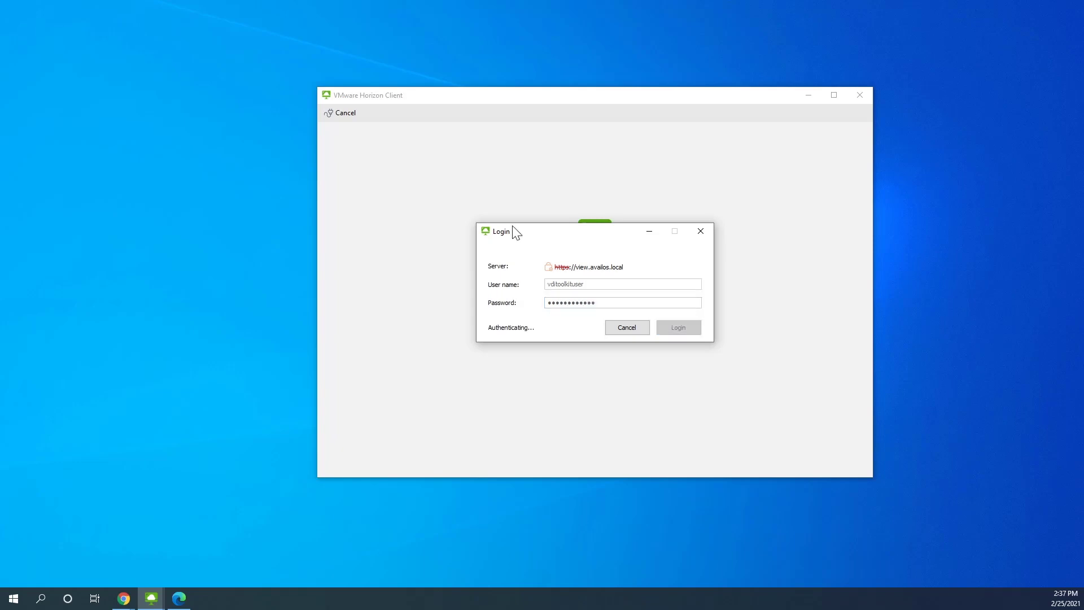
pyautogui.click(634, 329)
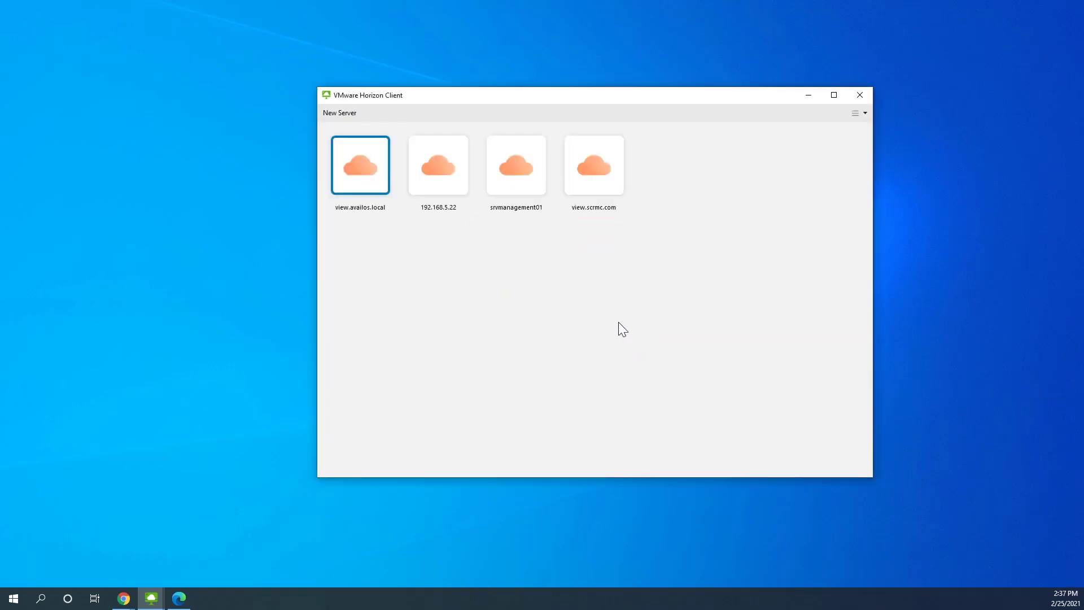
# Log in to the view.availos.local server as vditoolkituser by entering the account password.
pyautogui.doubleClick(386, 176)
pyautogui.write('••••')
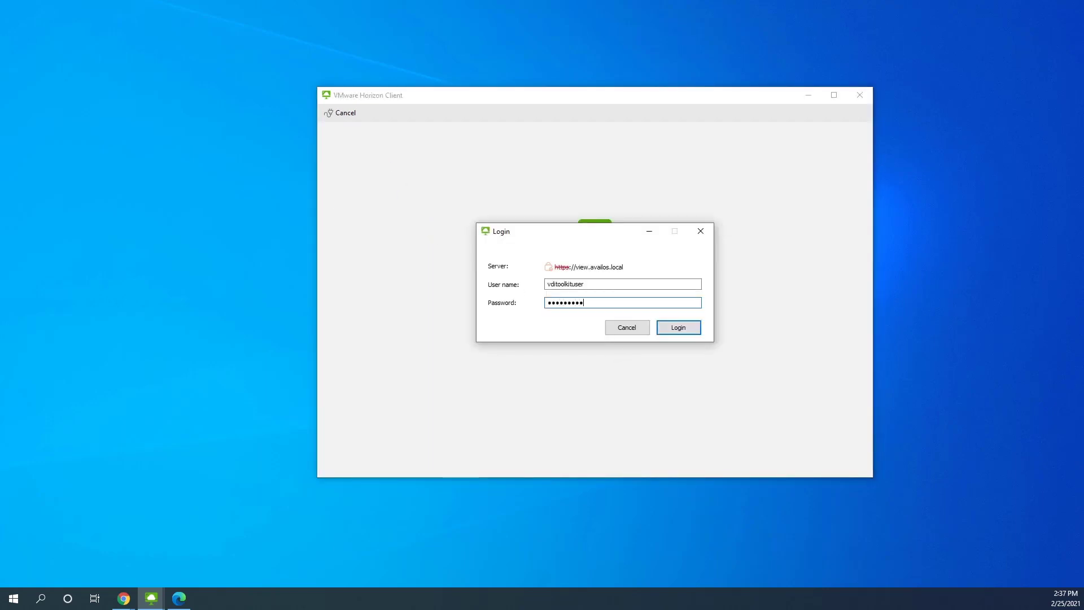
pyautogui.press('Return')
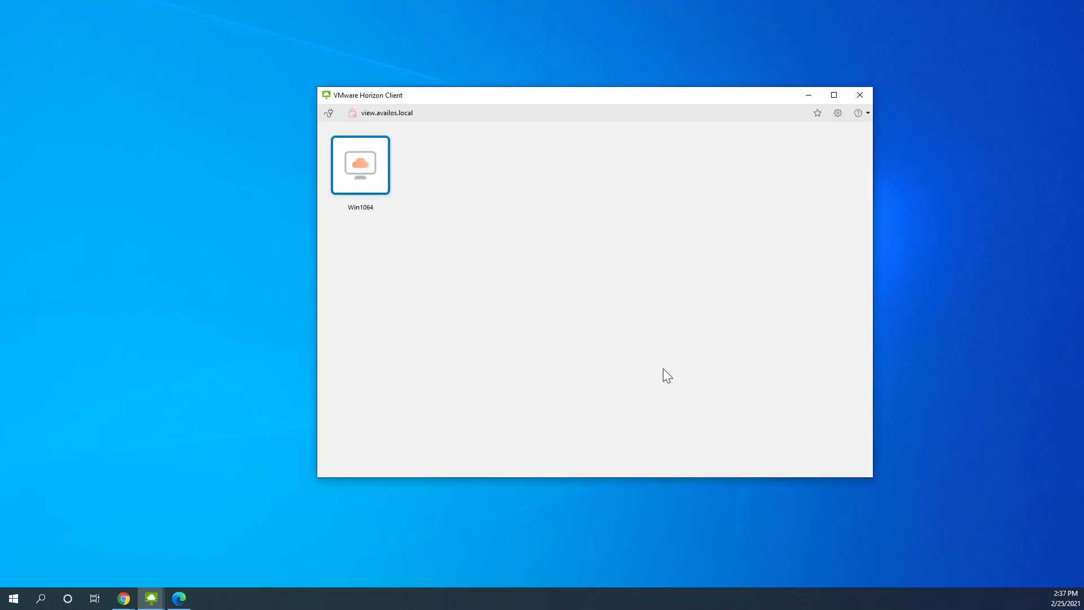